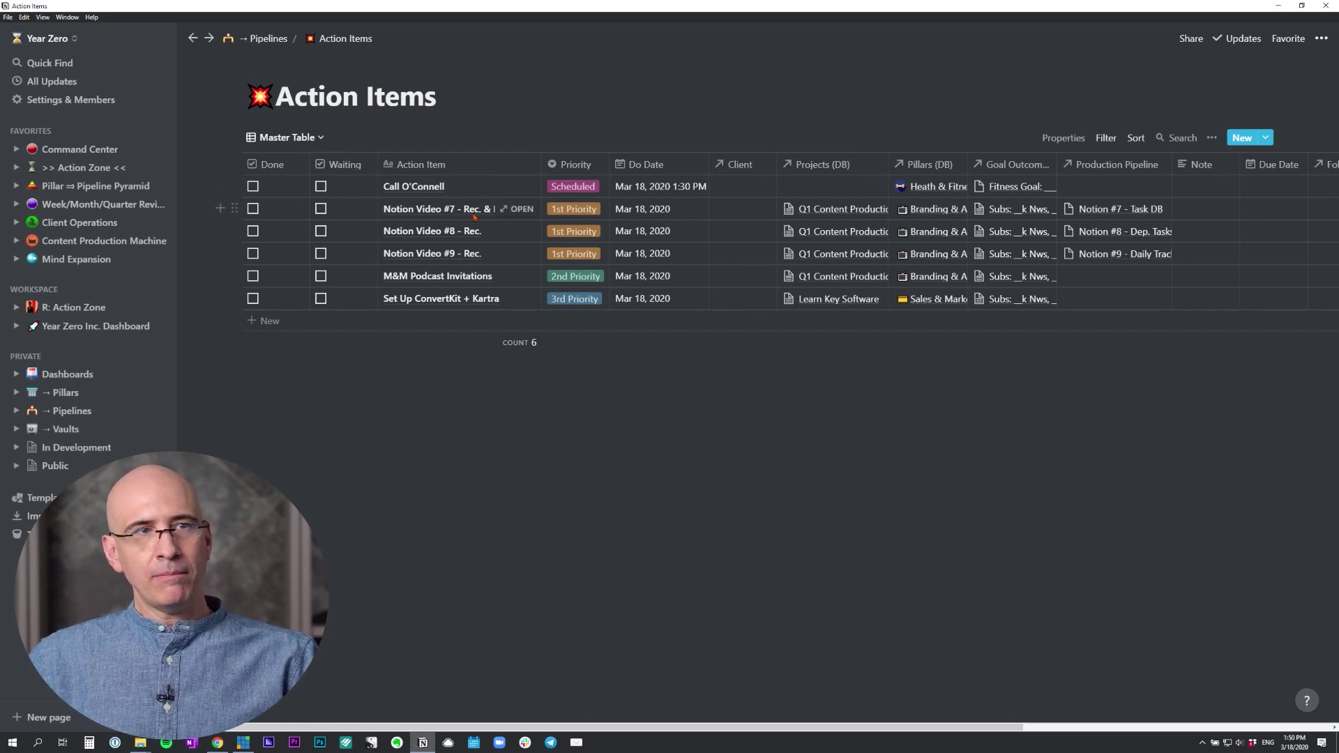
# Review the filters of the Master Table view and of the Dependent Tasks view in Action Items.
pyautogui.click(1104, 139)
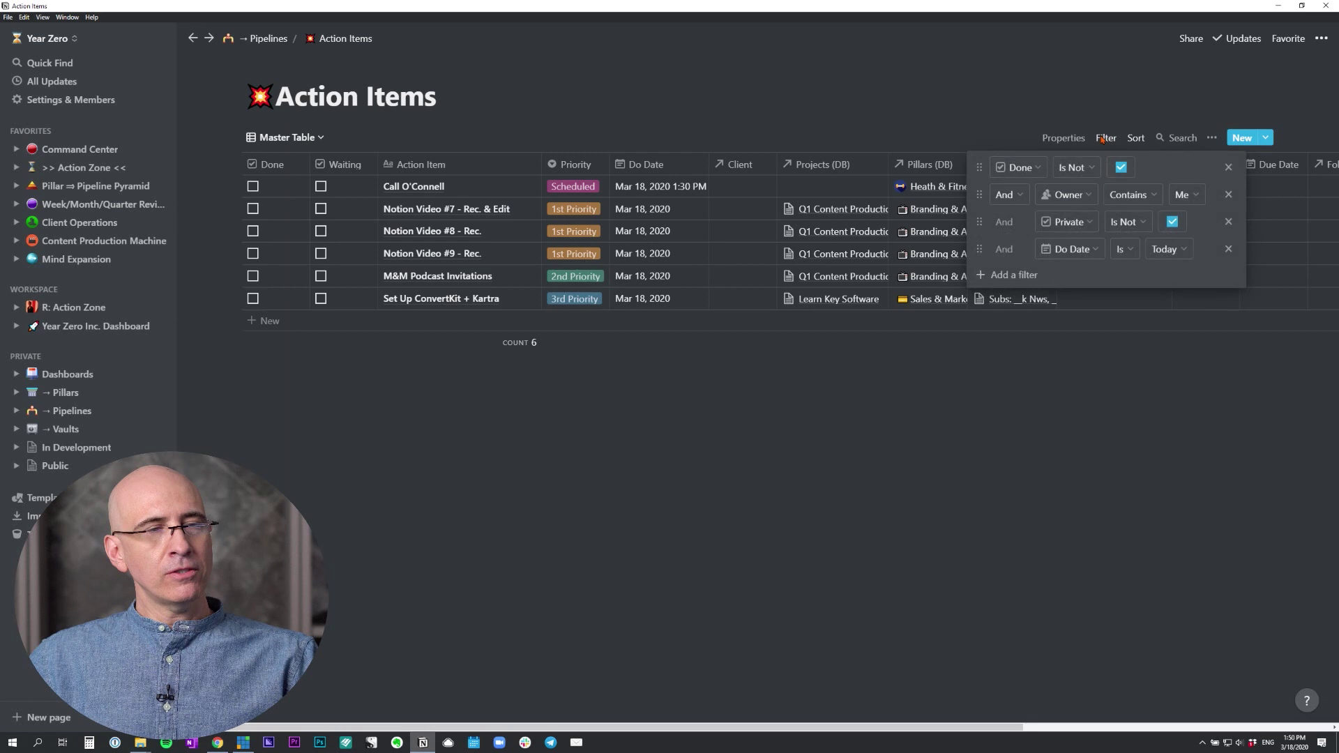
pyautogui.click(849, 72)
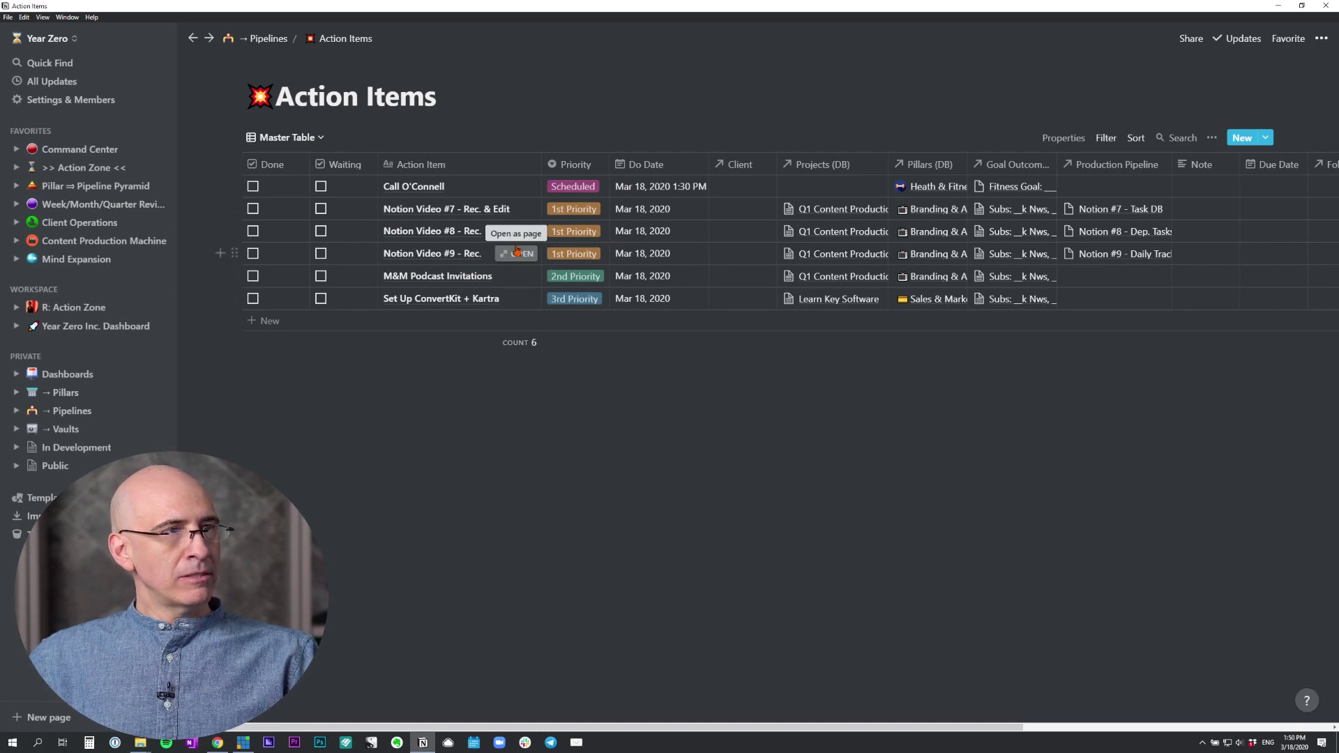
pyautogui.click(293, 138)
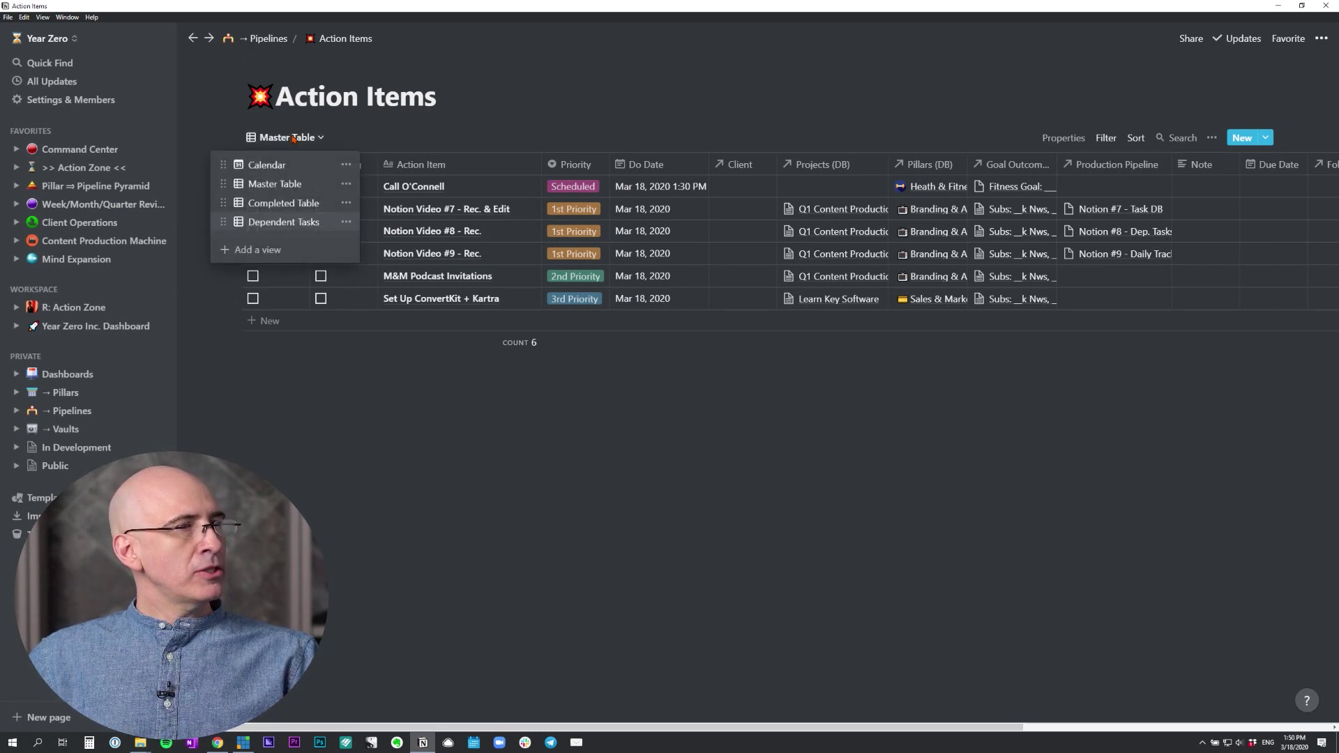
pyautogui.click(285, 222)
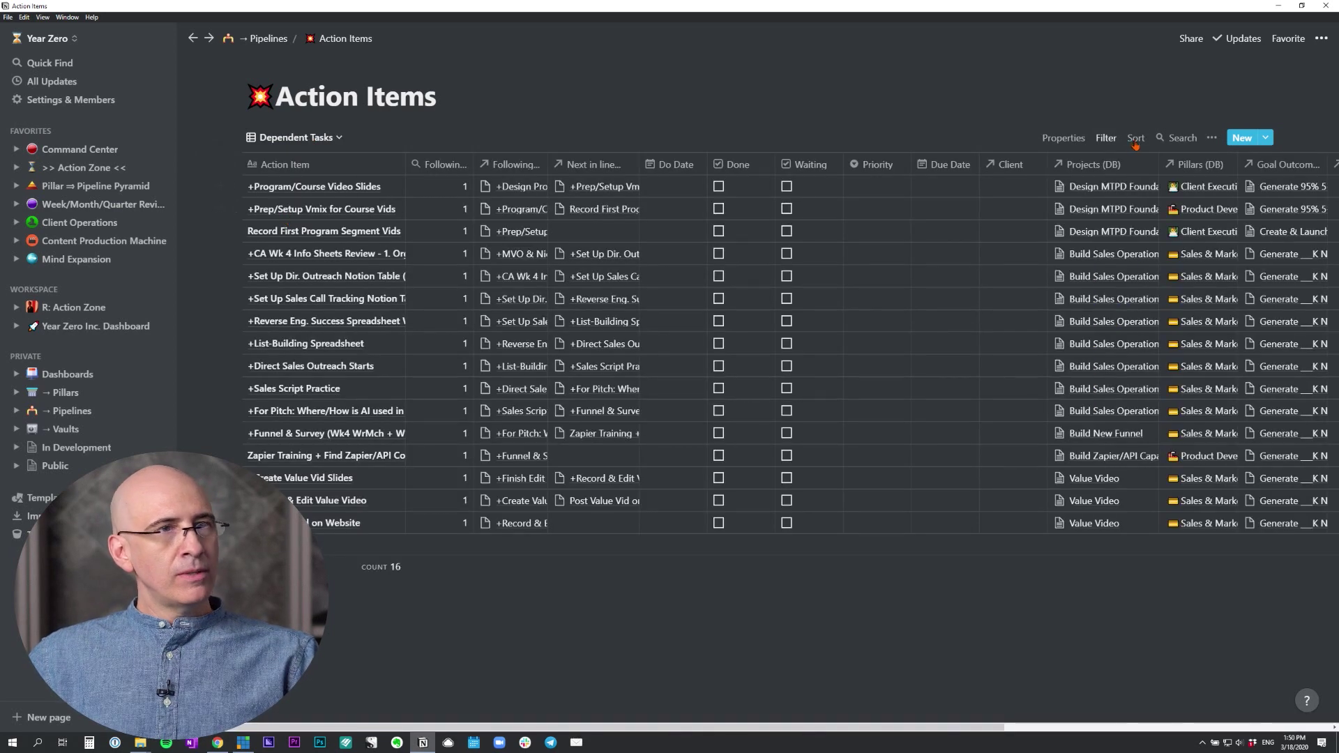
pyautogui.click(1106, 137)
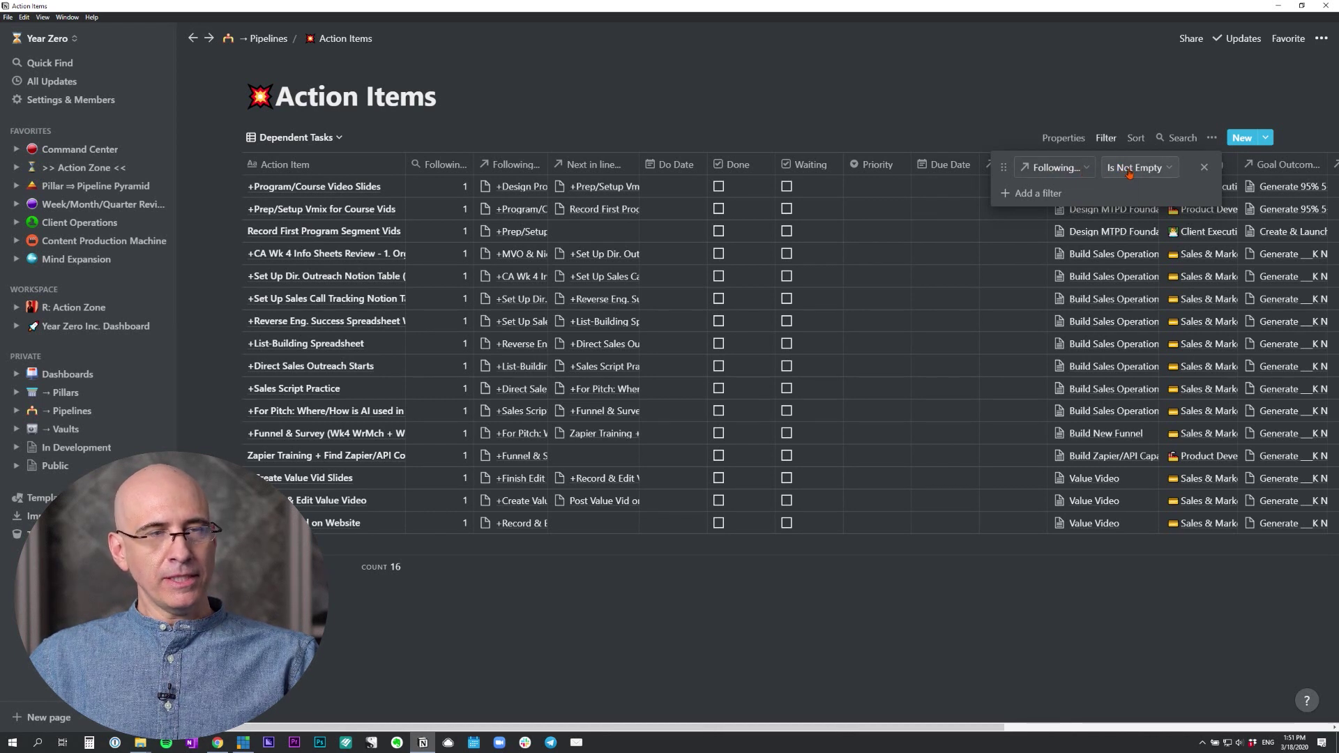
pyautogui.click(970, 112)
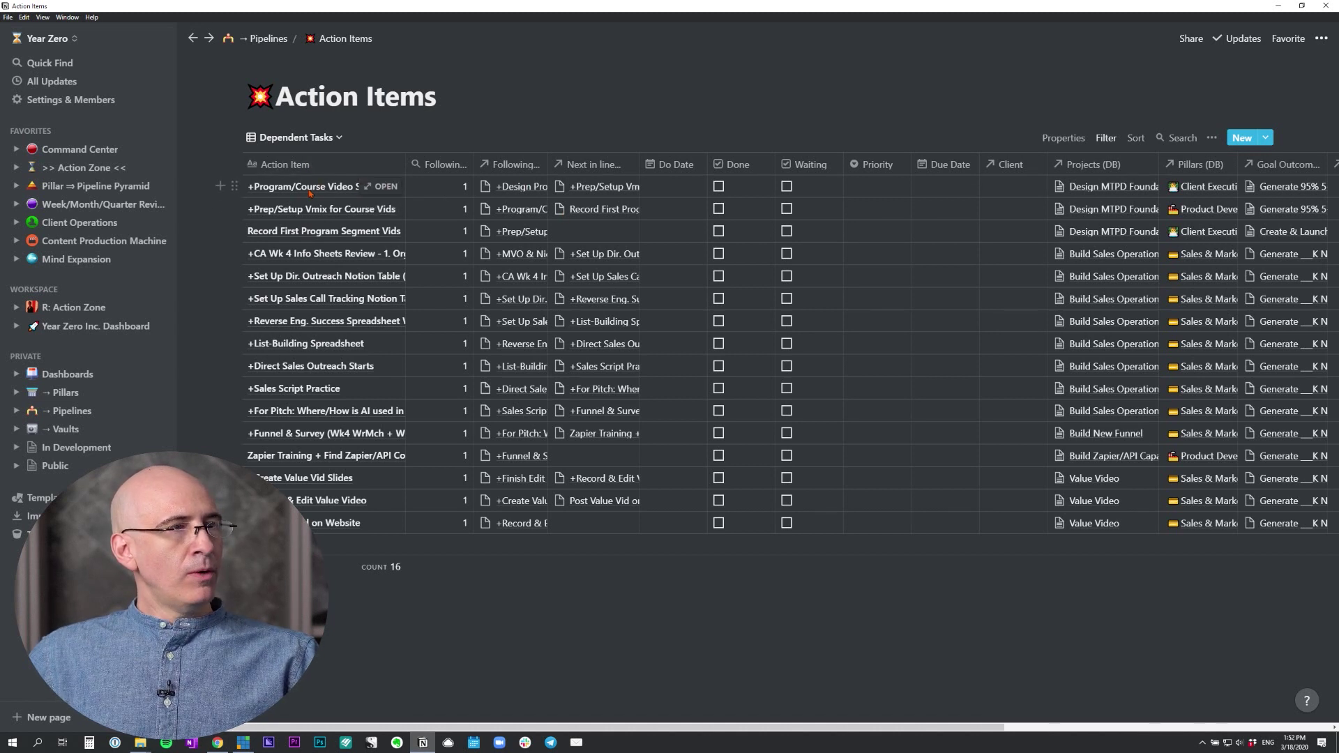
# Open the task that +Program/Course Video Slides follows and go from it to its next-in-line task.
pyautogui.click(519, 187)
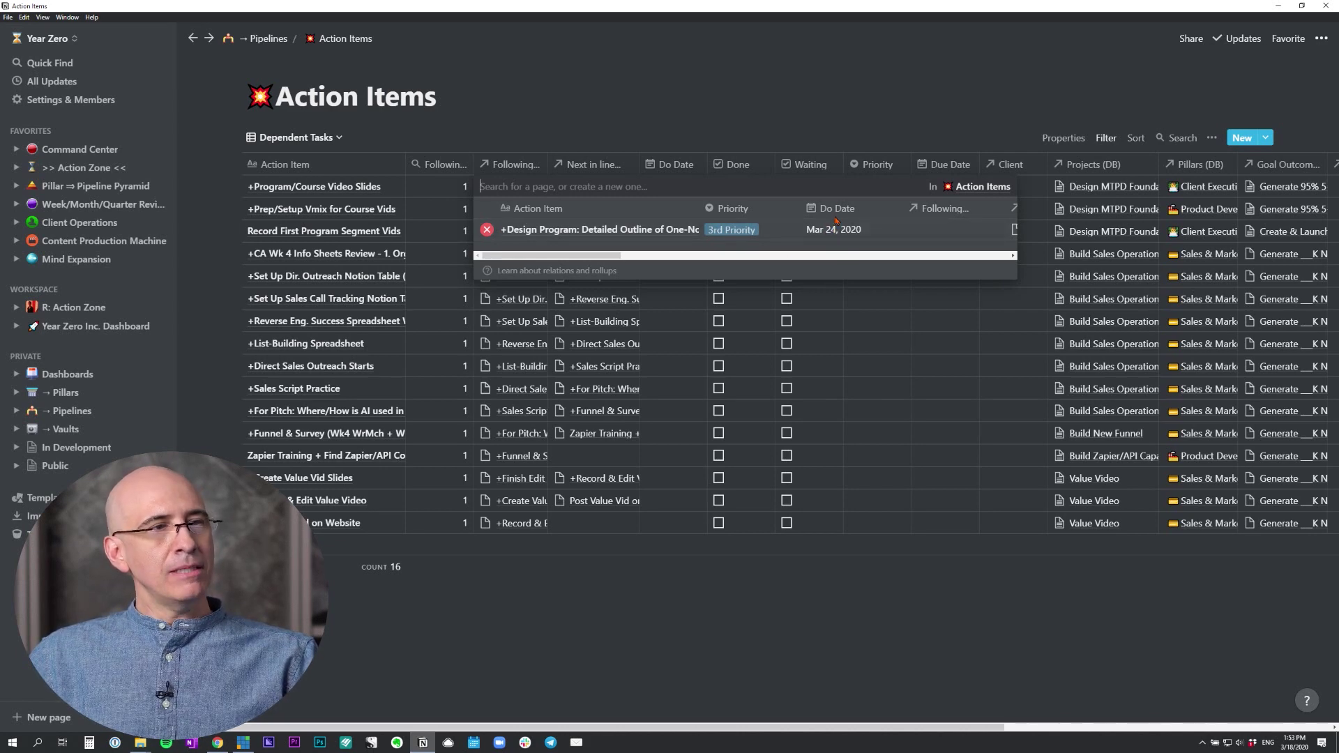
pyautogui.click(639, 230)
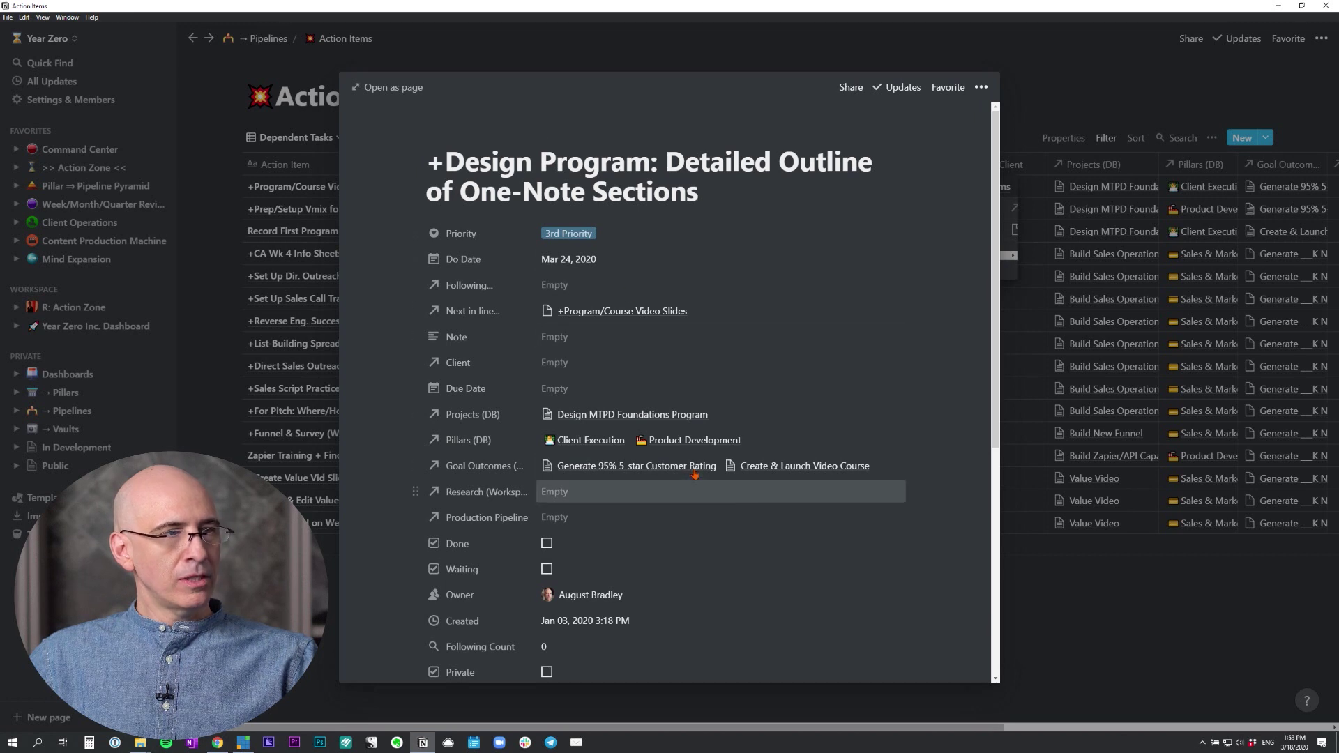
pyautogui.click(603, 318)
pyautogui.click(612, 355)
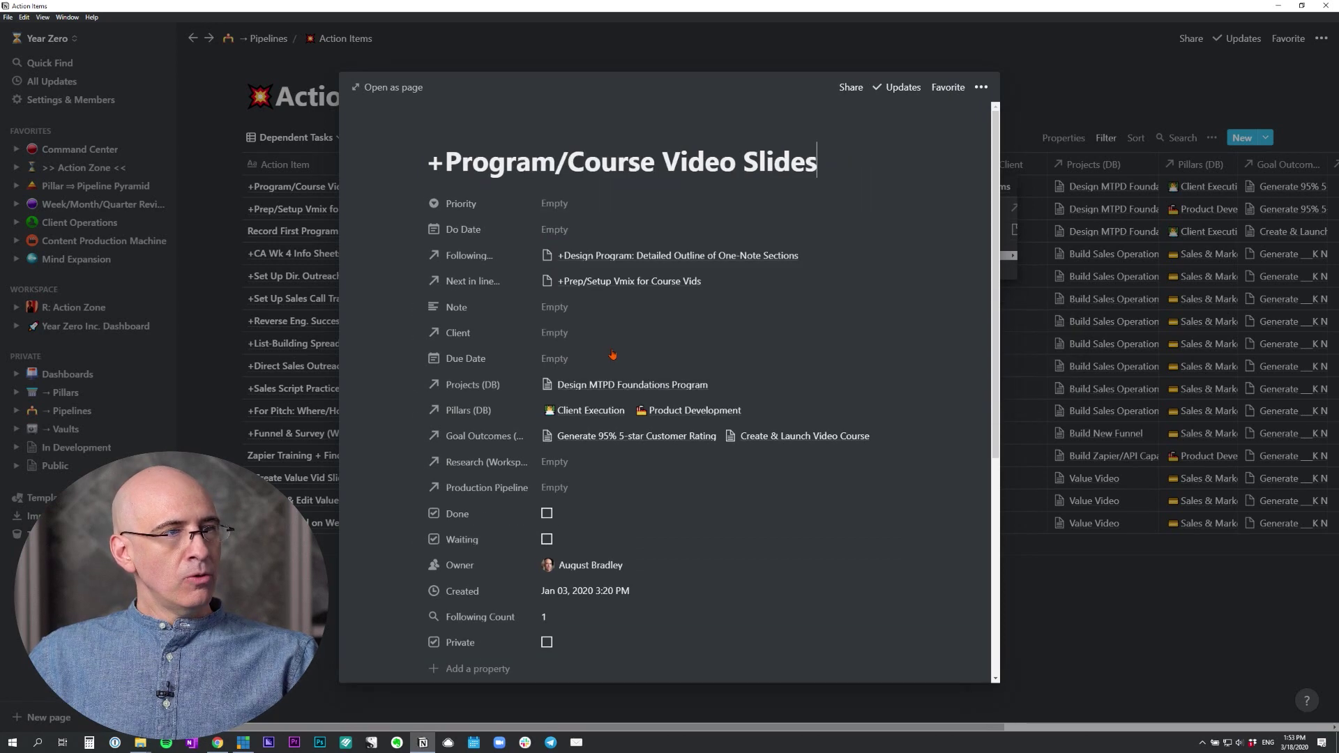
# Inspect the Do Date and Priority fields of +Program/Course Video Slides without setting them, and close the task.
pyautogui.click(555, 229)
pyautogui.click(655, 203)
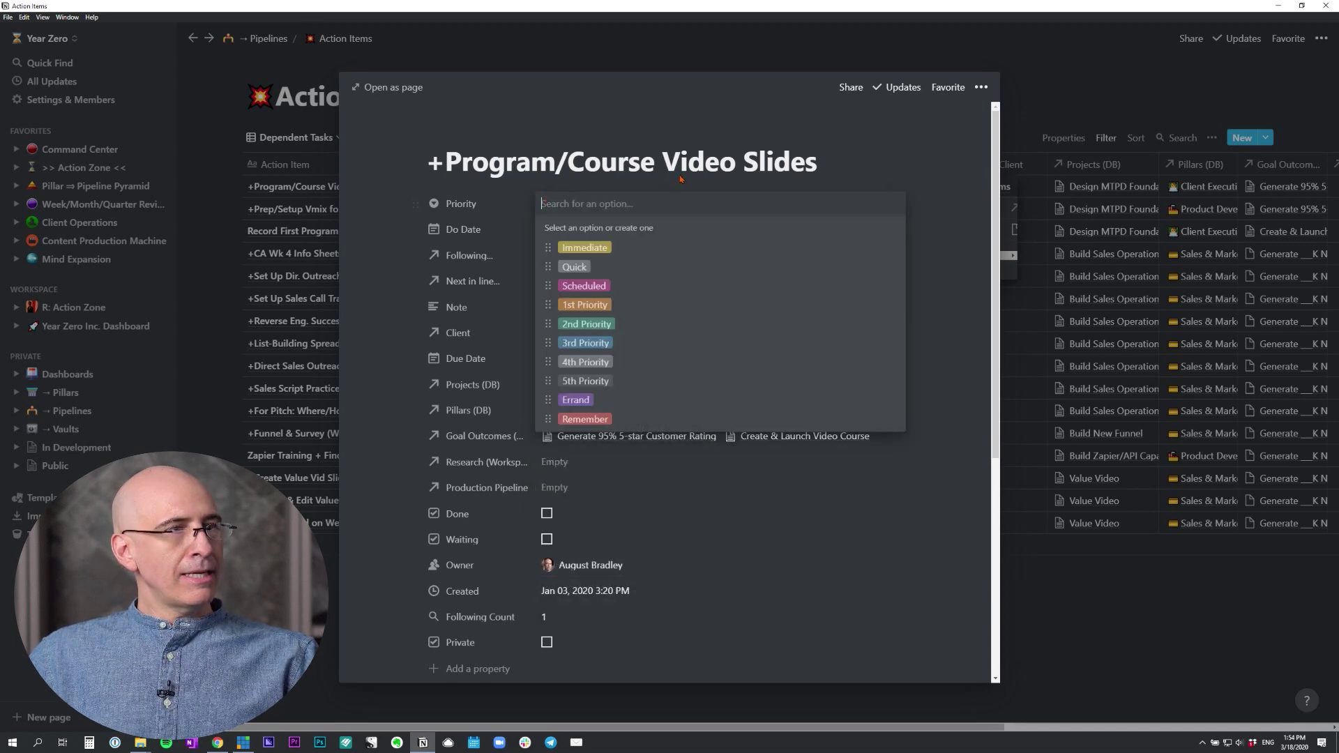
pyautogui.click(911, 159)
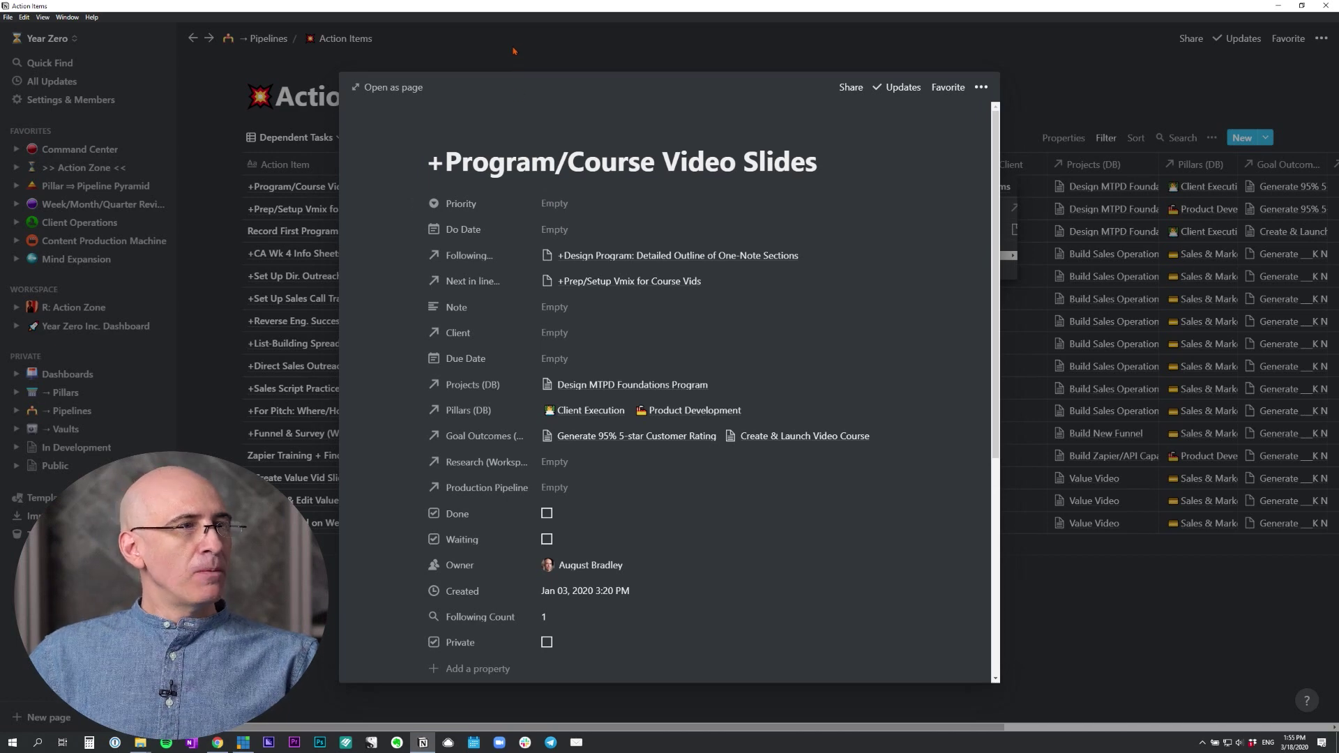
pyautogui.press('Escape')
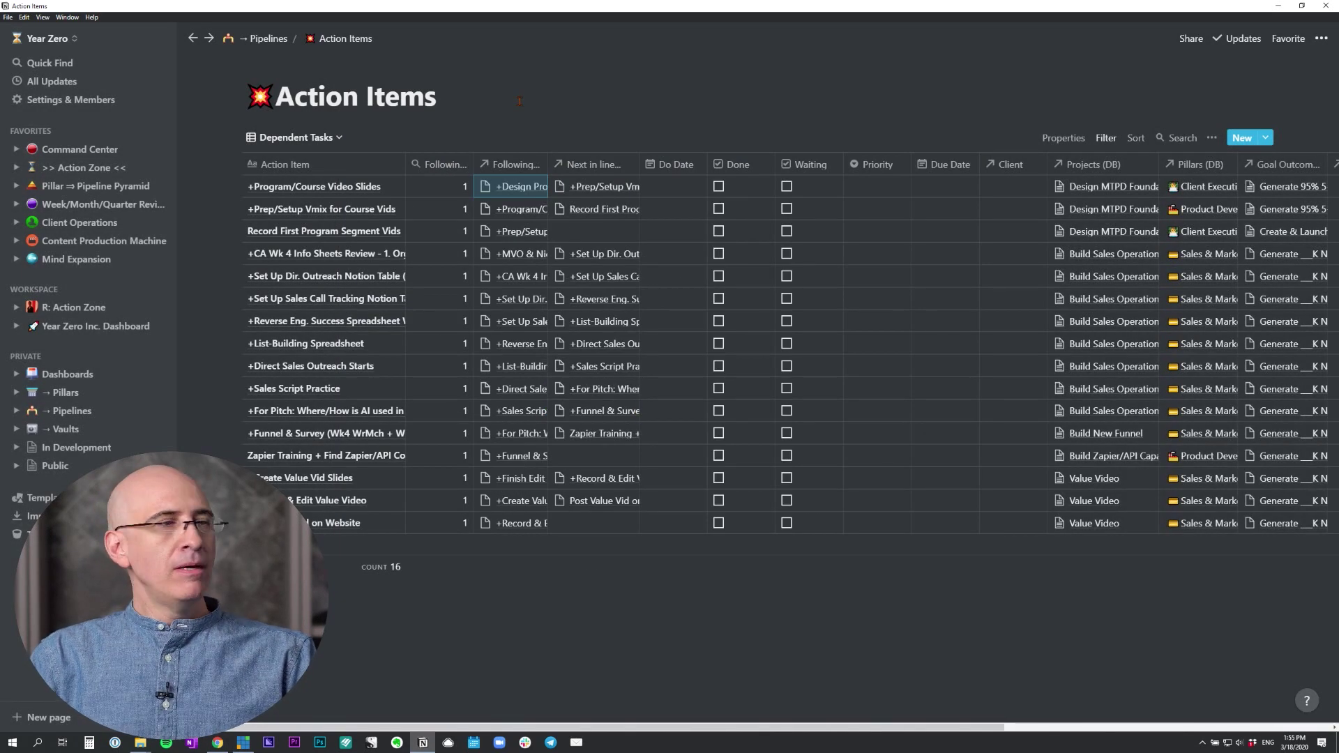
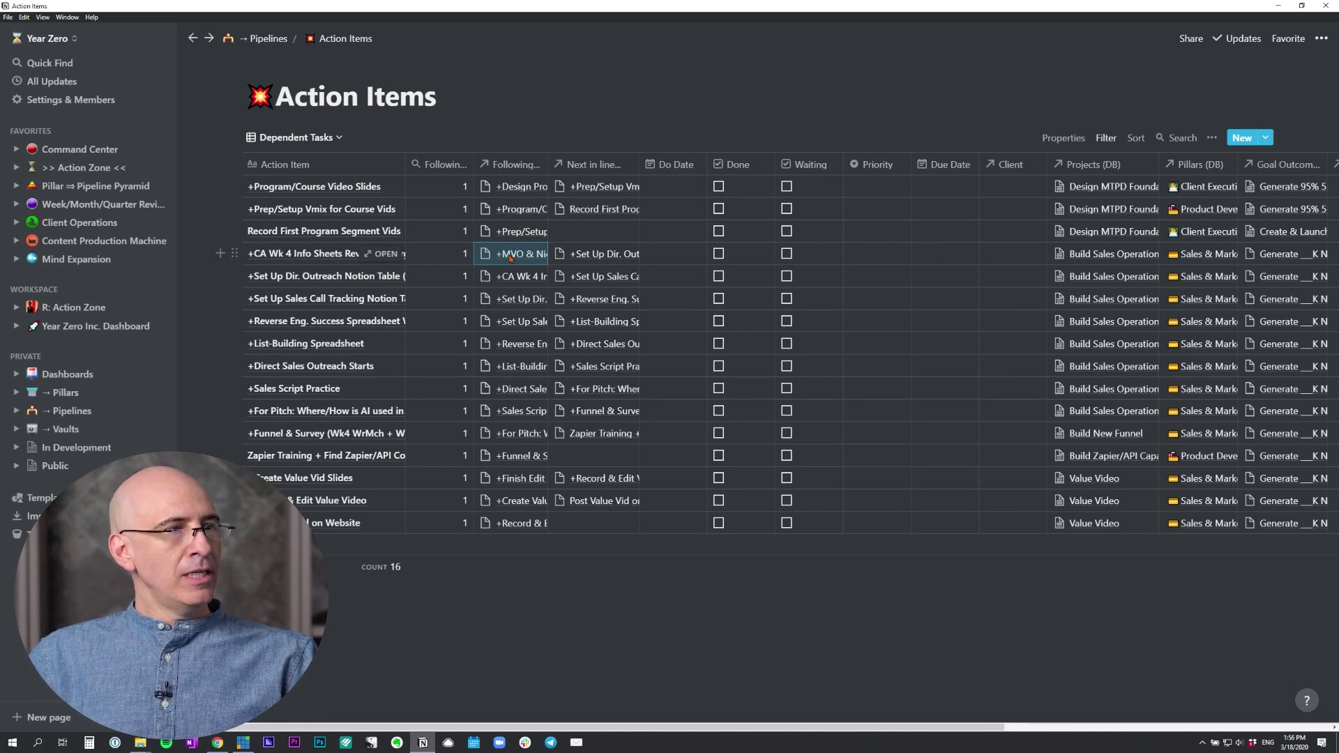
# Check which task +CA Wk 4 Info Sheets Review follows, and view that review task's own page.
pyautogui.click(510, 256)
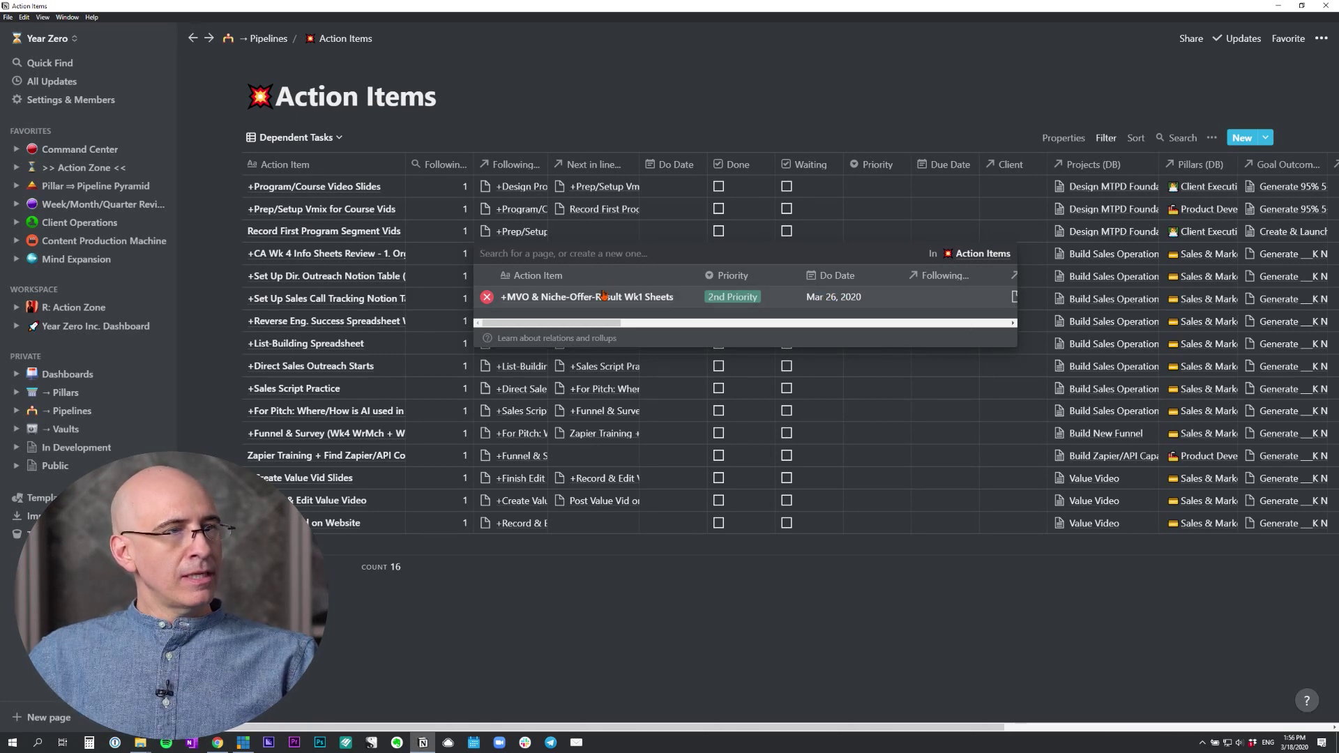
pyautogui.press('Escape')
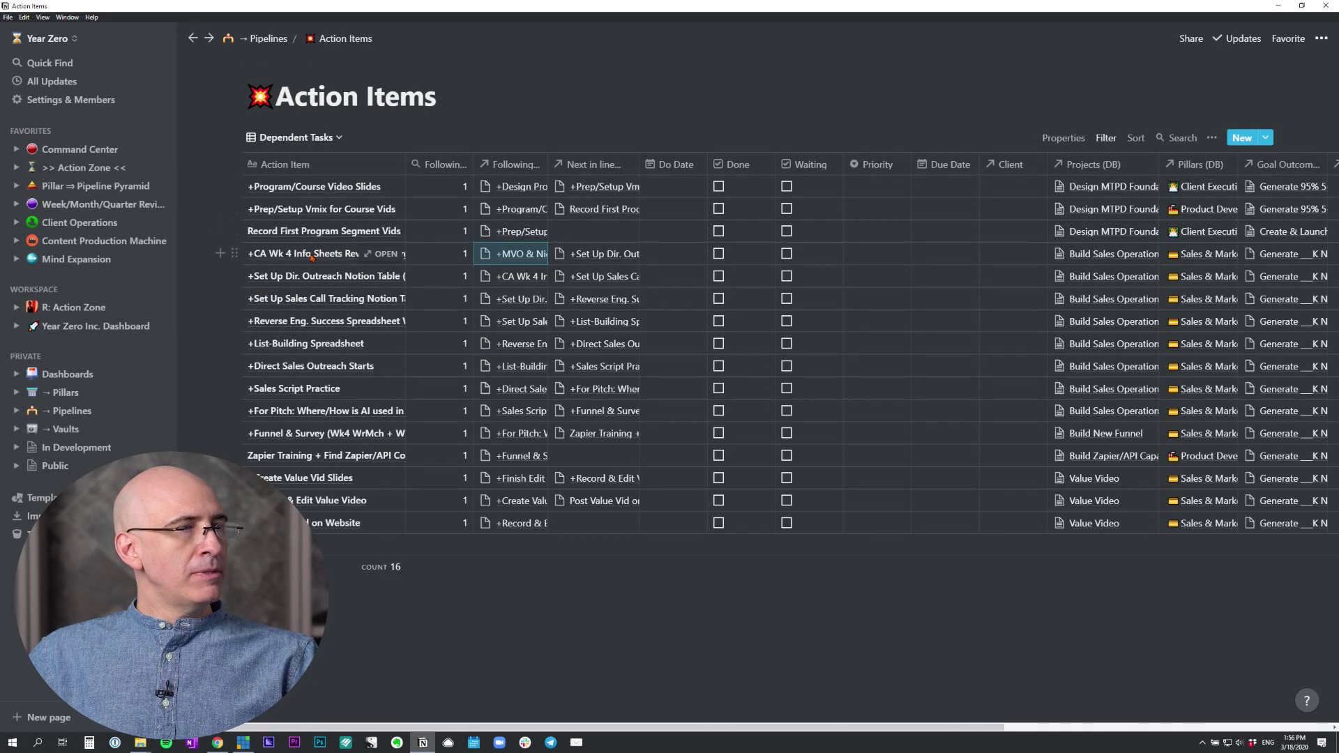
pyautogui.click(382, 253)
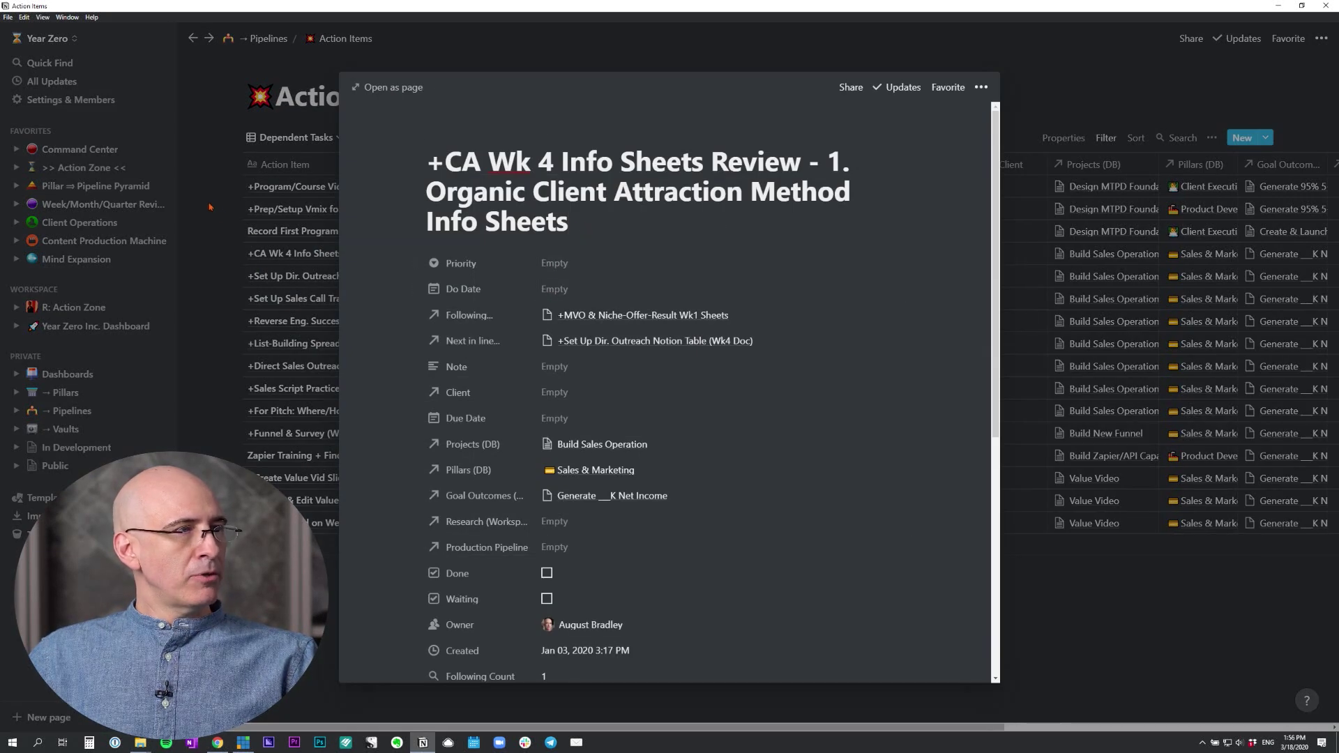
pyautogui.press('Escape')
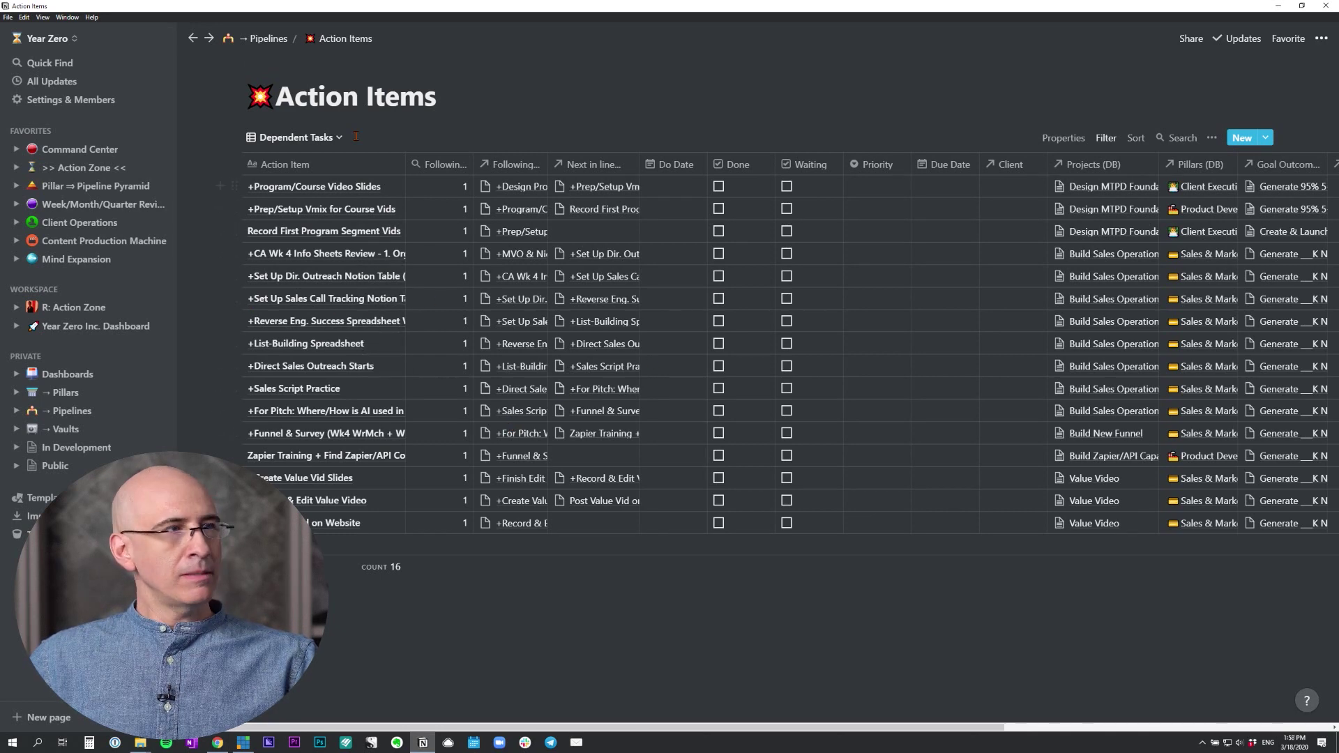
# Switch Action Items to the Master Table view and open the Notion Video #8 - Rec. task at its property list.
pyautogui.click(296, 137)
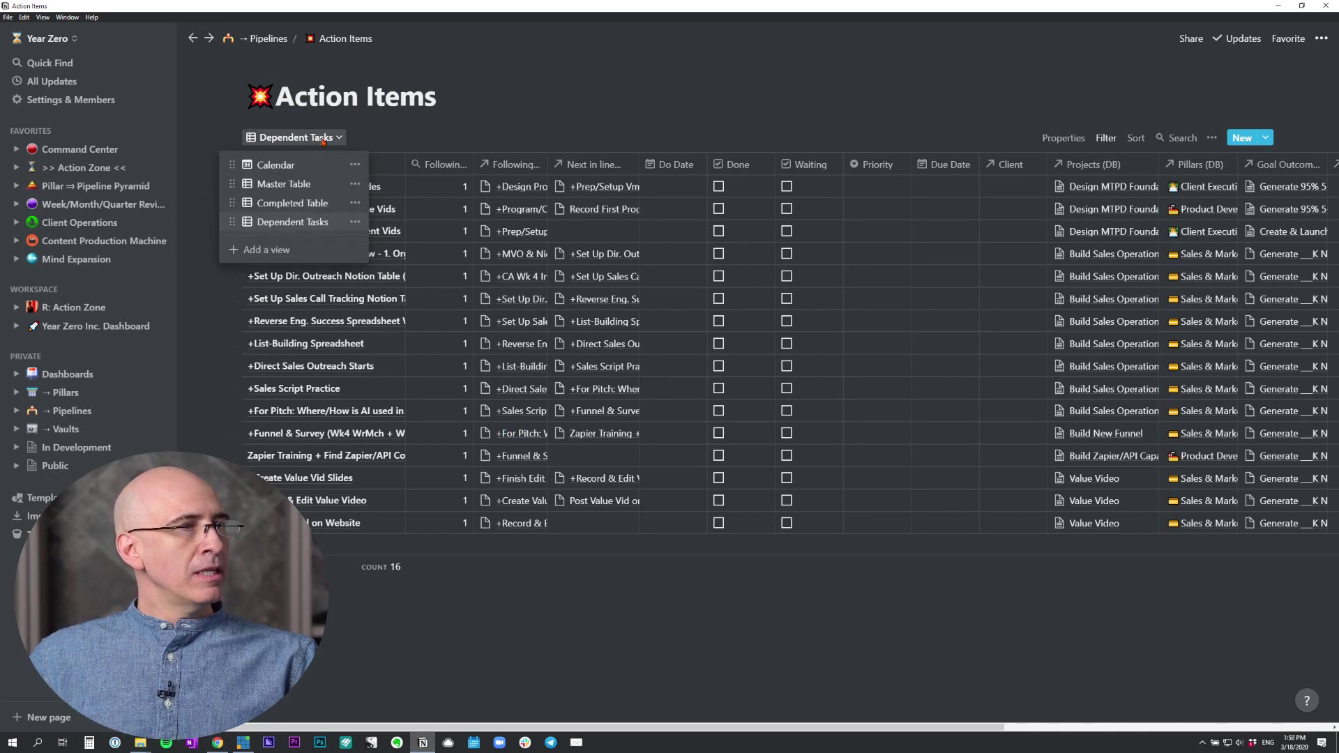
pyautogui.click(287, 183)
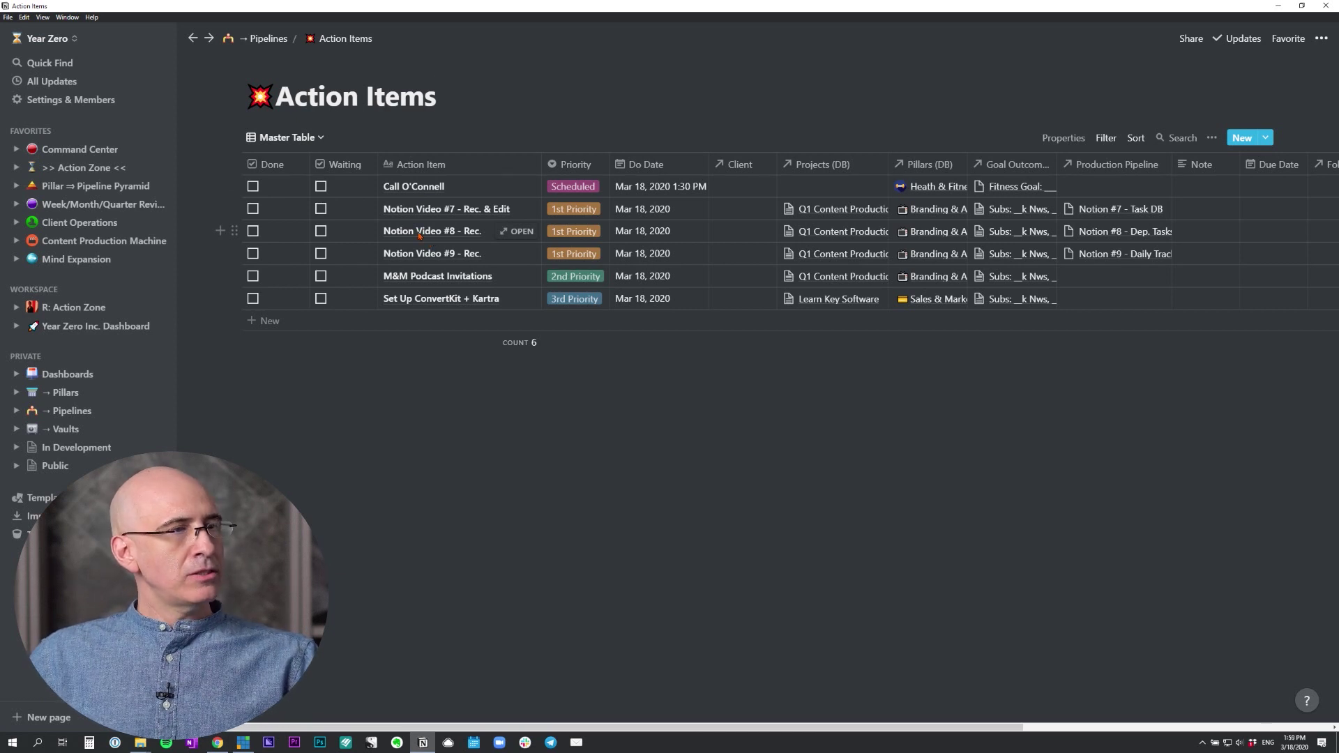
pyautogui.click(514, 232)
pyautogui.scroll(-5, 560, 307)
pyautogui.scroll(4, 560, 307)
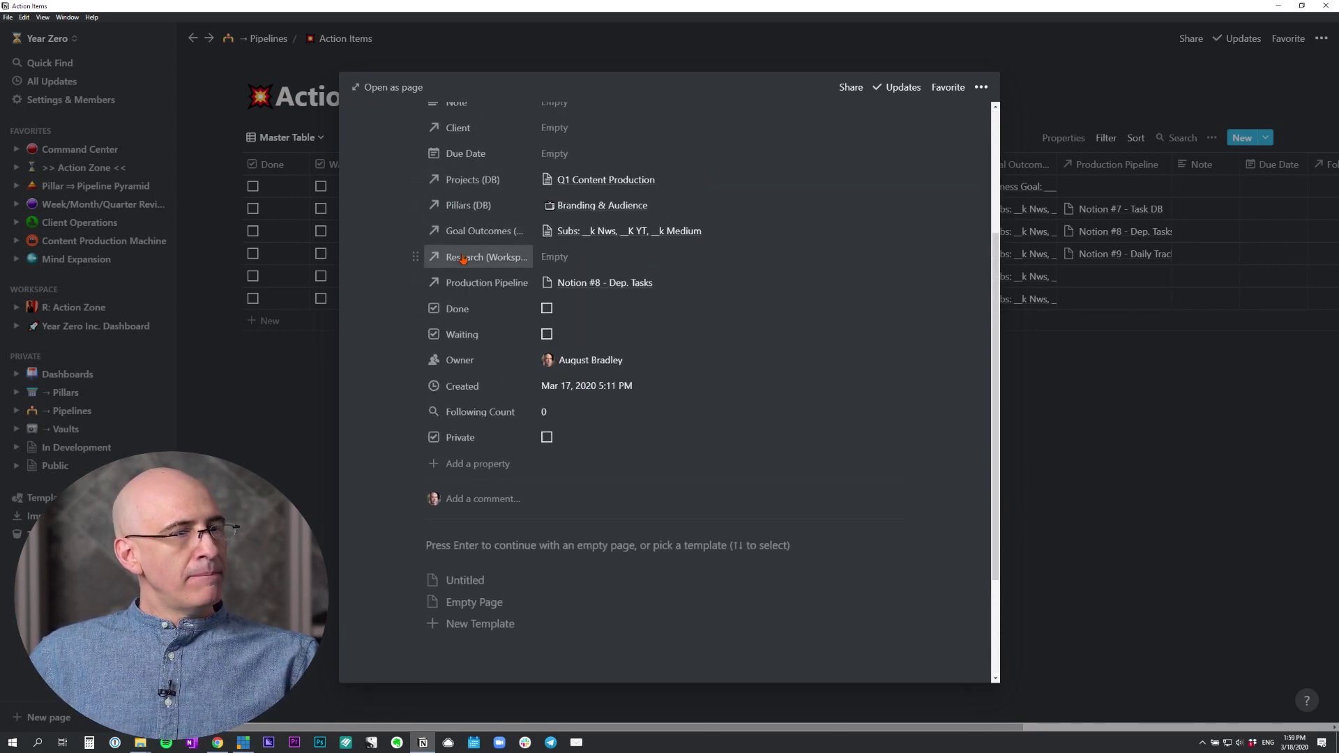
# Add a new property to the Notion Video #8 - Rec. task with the type Relation.
pyautogui.click(430, 471)
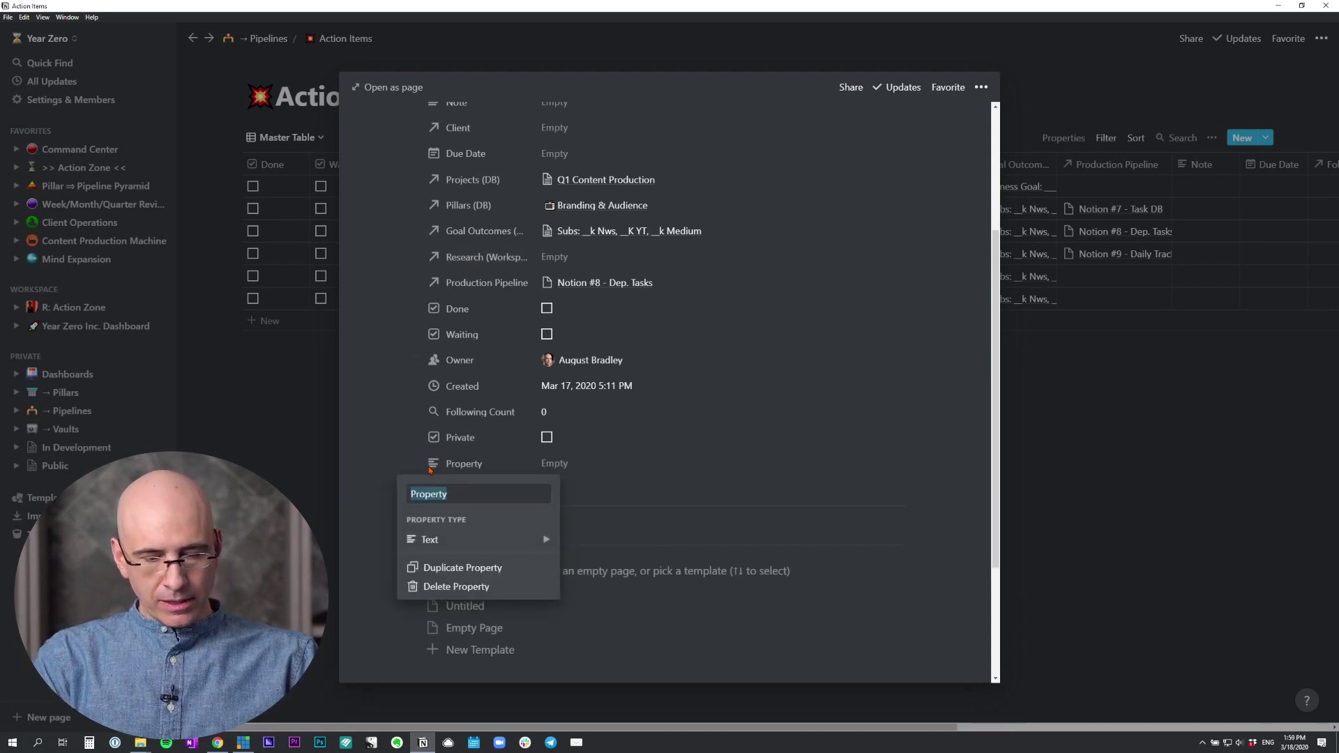
pyautogui.moveTo(544, 540)
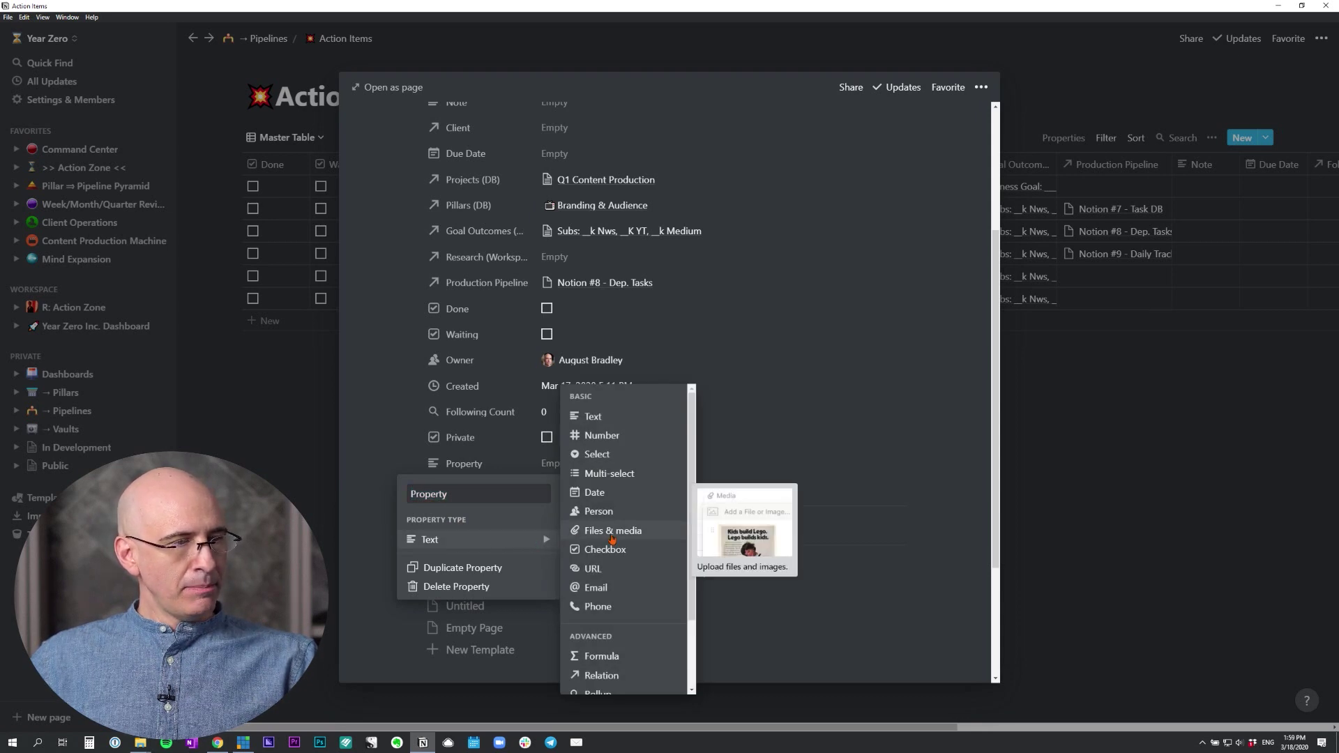
pyautogui.scroll(-1, 612, 539)
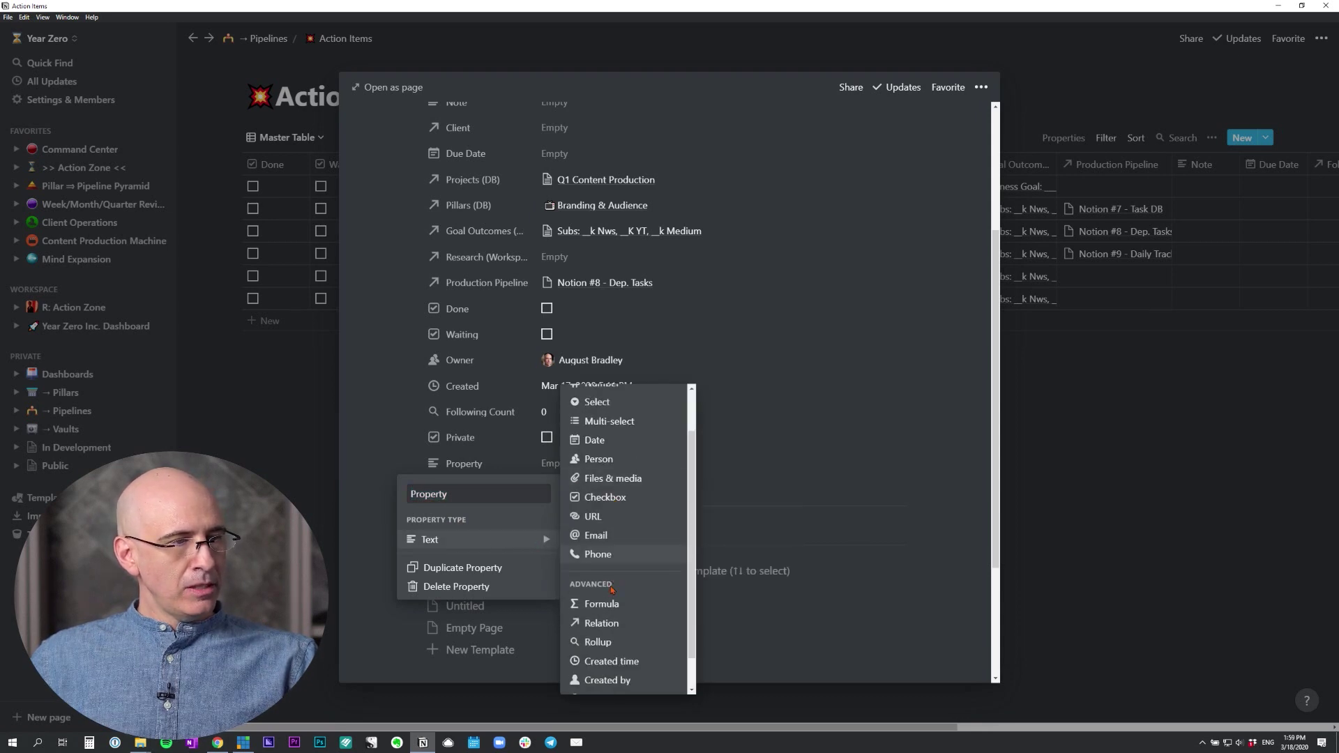
pyautogui.click(626, 623)
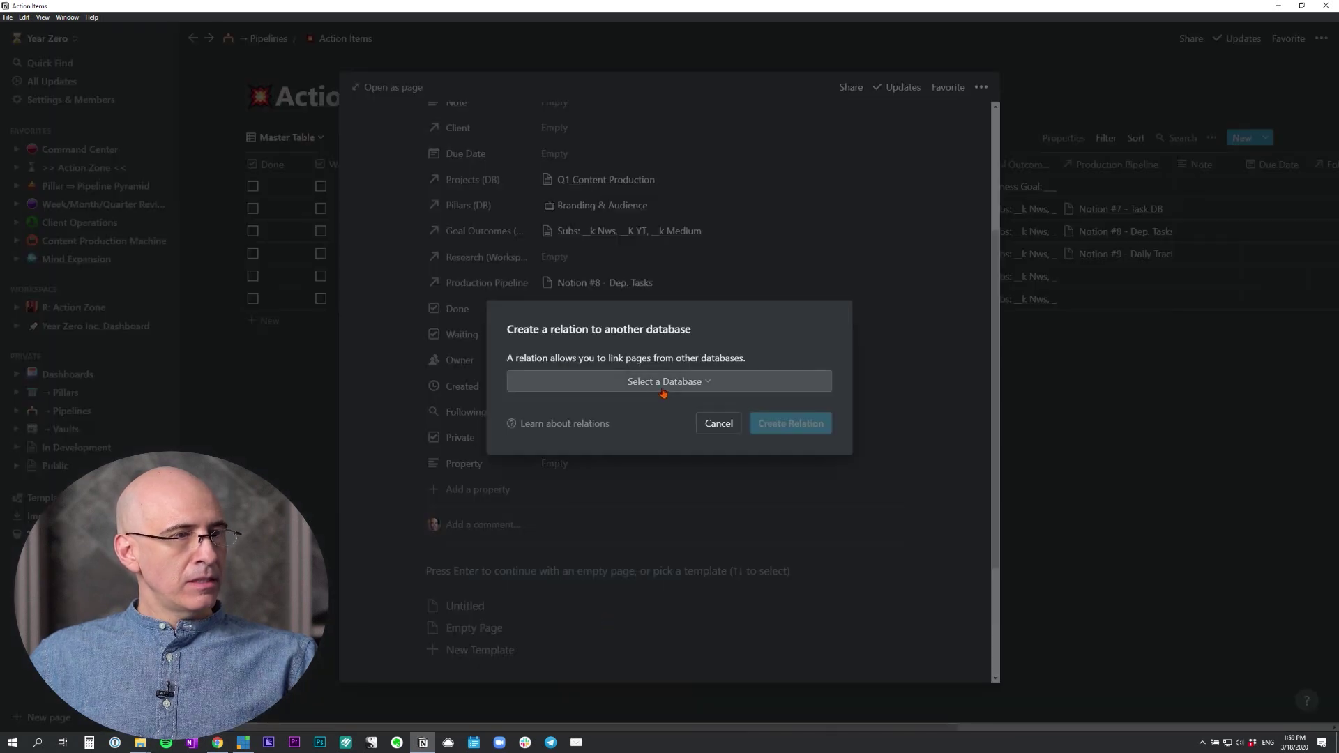
# Relate the new property to the Action Items database itself, creating a new property that syncs both ways.
pyautogui.click(670, 385)
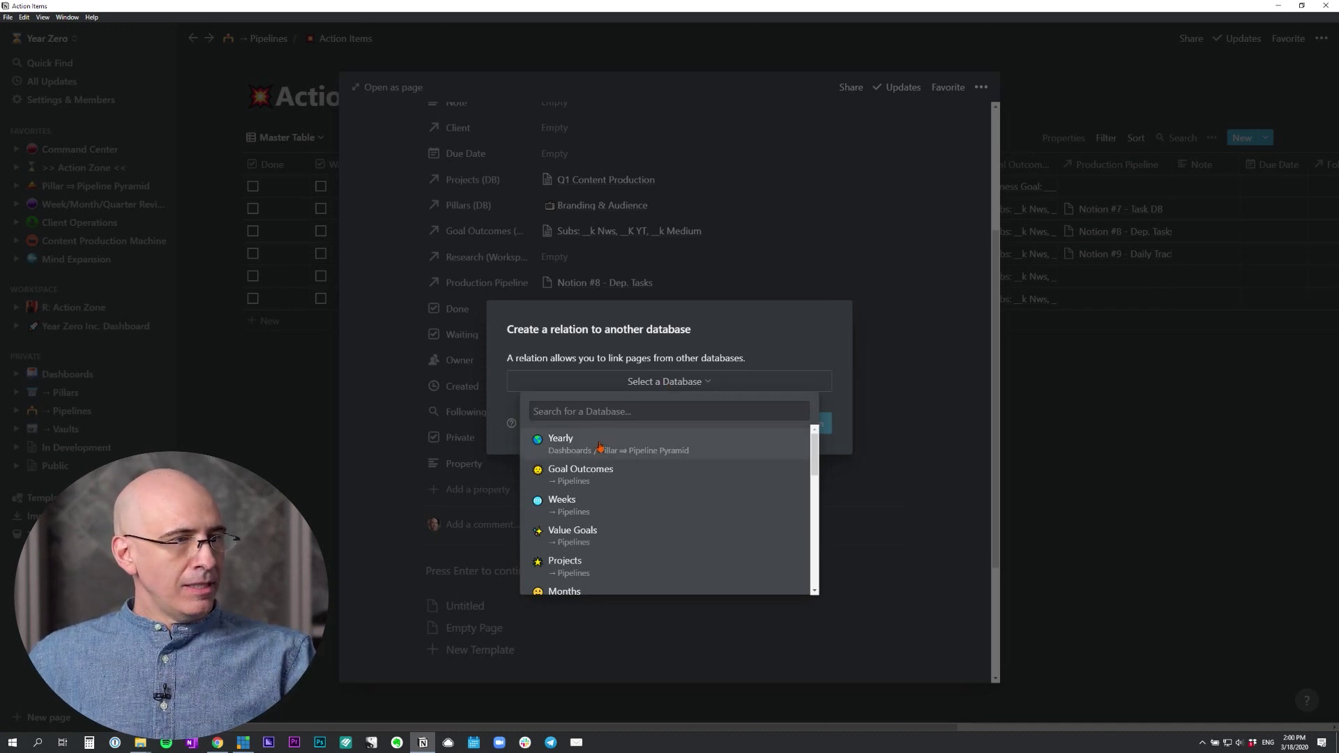
pyautogui.scroll(-1, 612, 461)
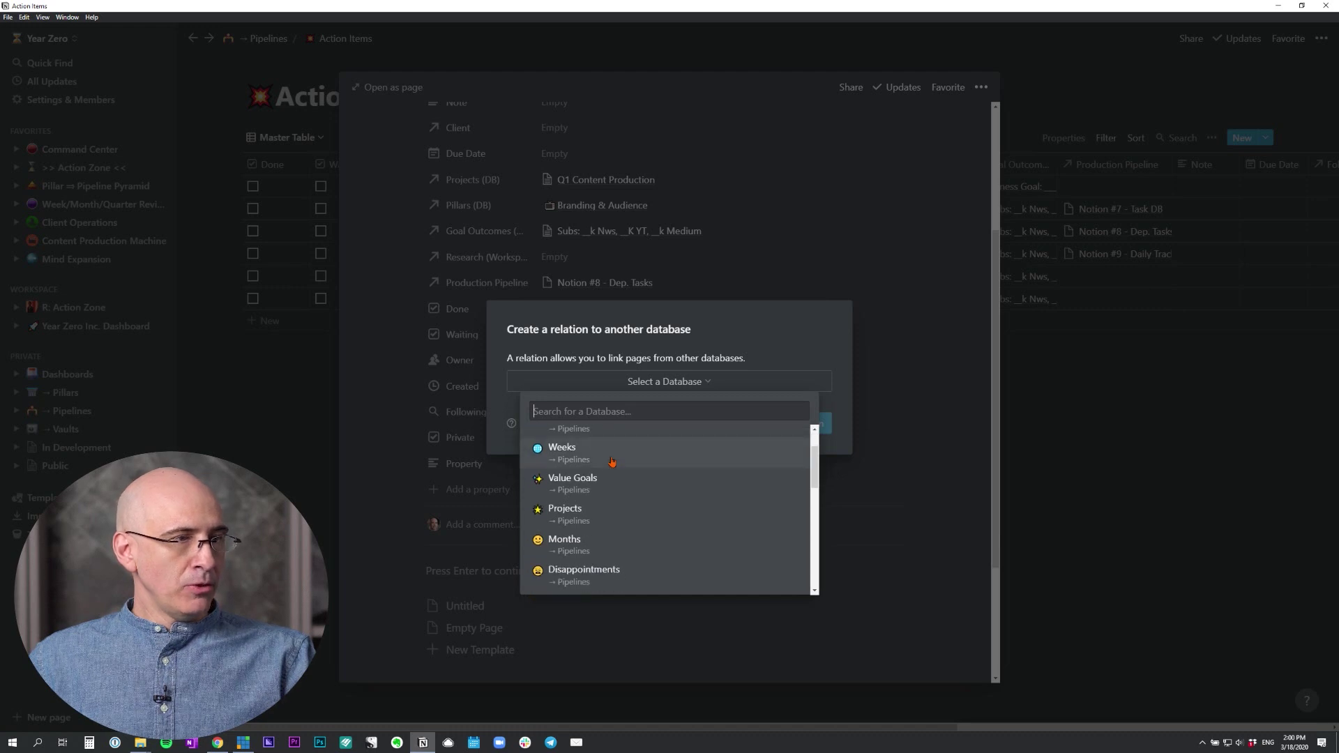
pyautogui.scroll(-5, 612, 462)
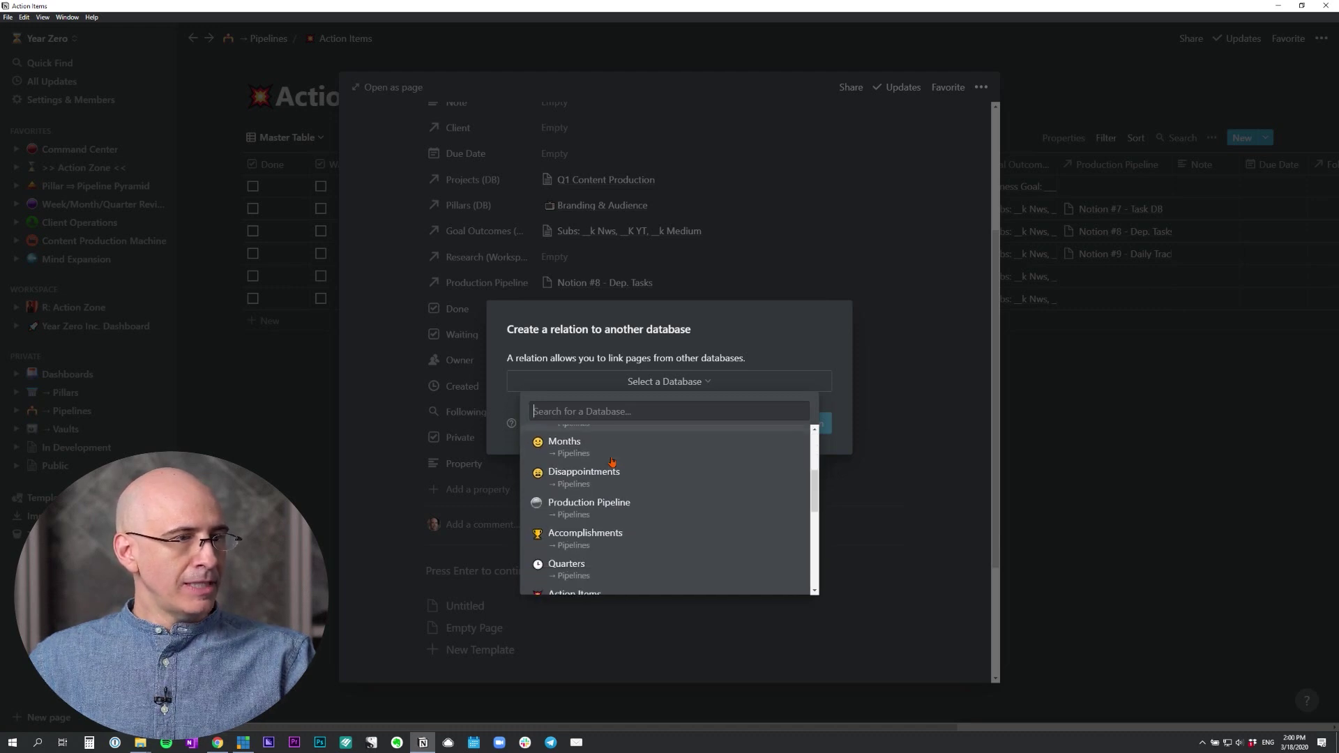
pyautogui.click(587, 435)
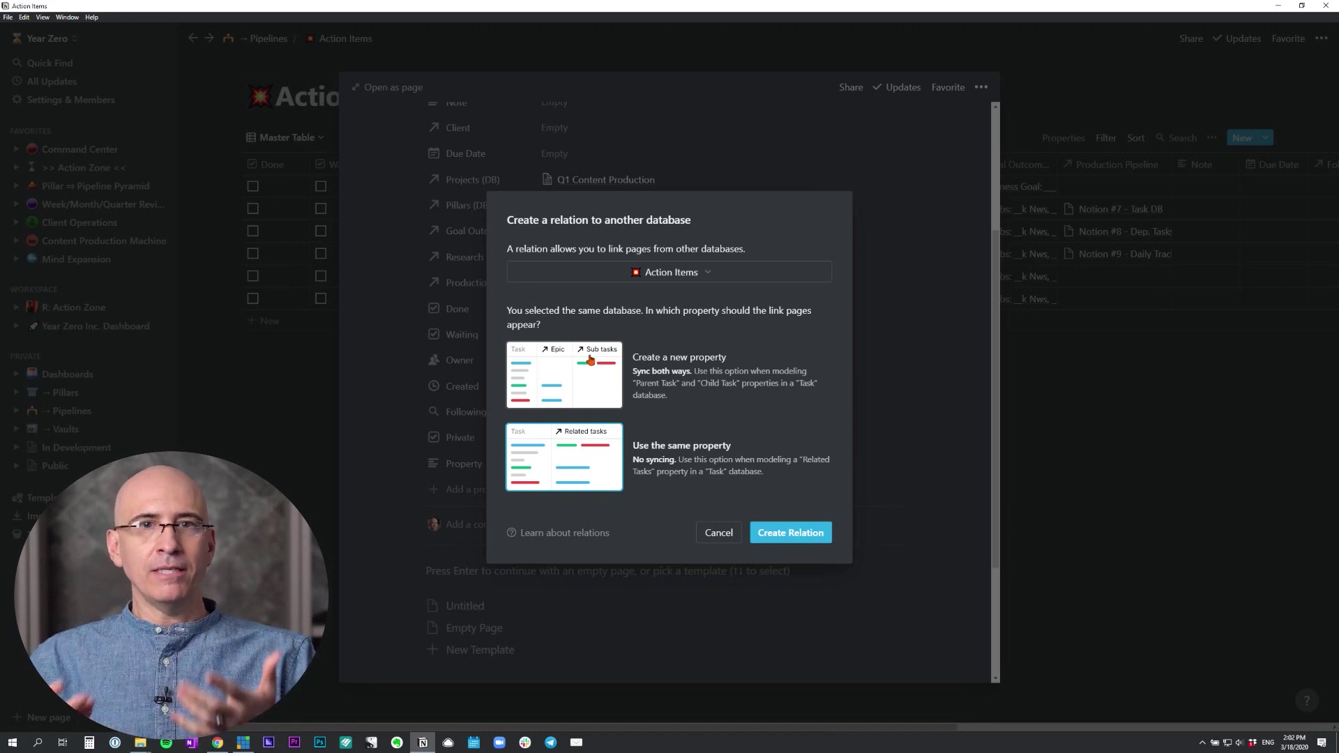
pyautogui.click(584, 362)
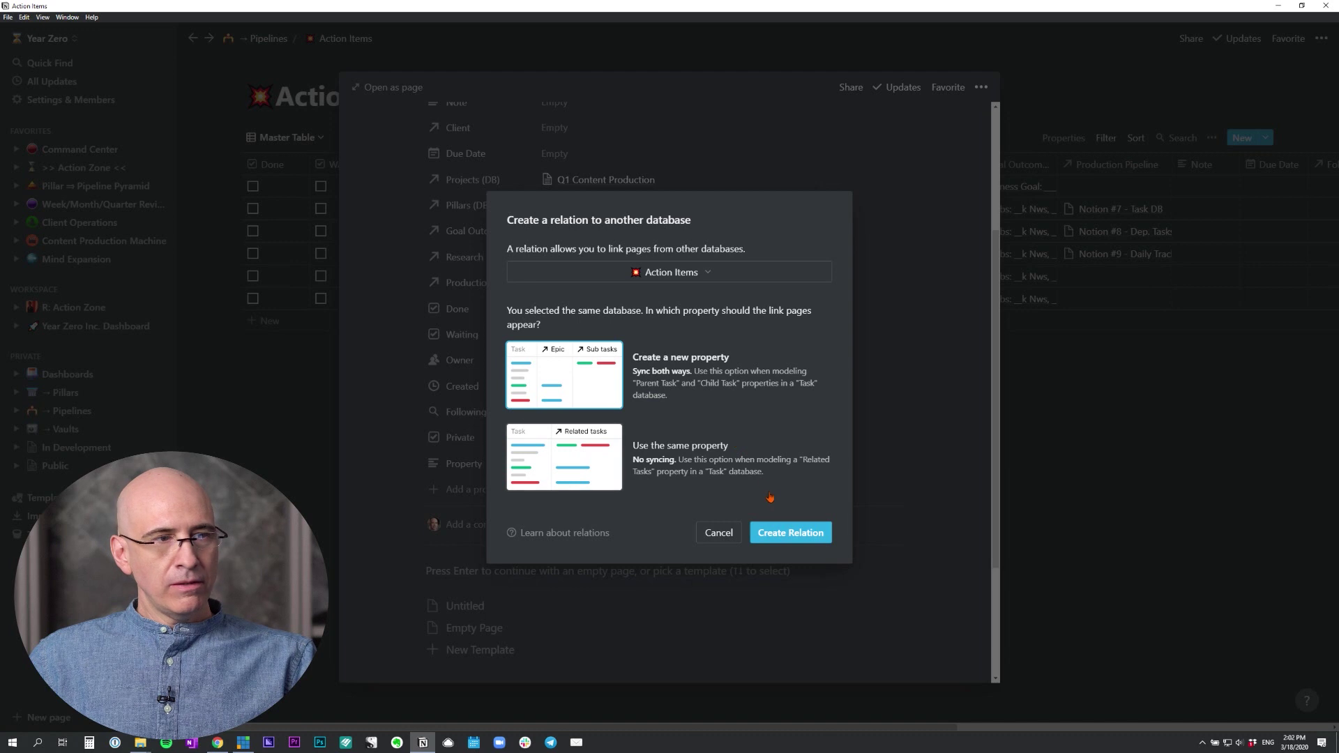
pyautogui.click(791, 534)
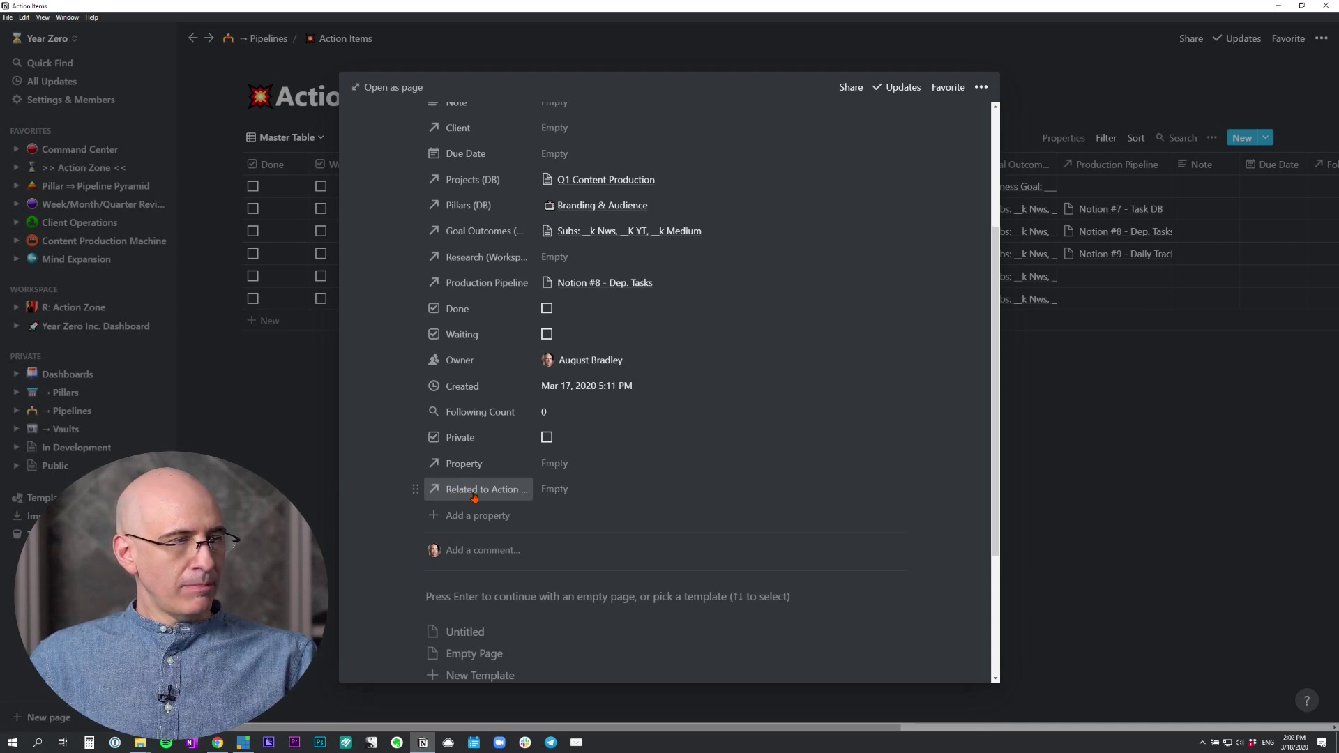
# Rename the new relation called Property as "Following".
pyautogui.click(507, 491)
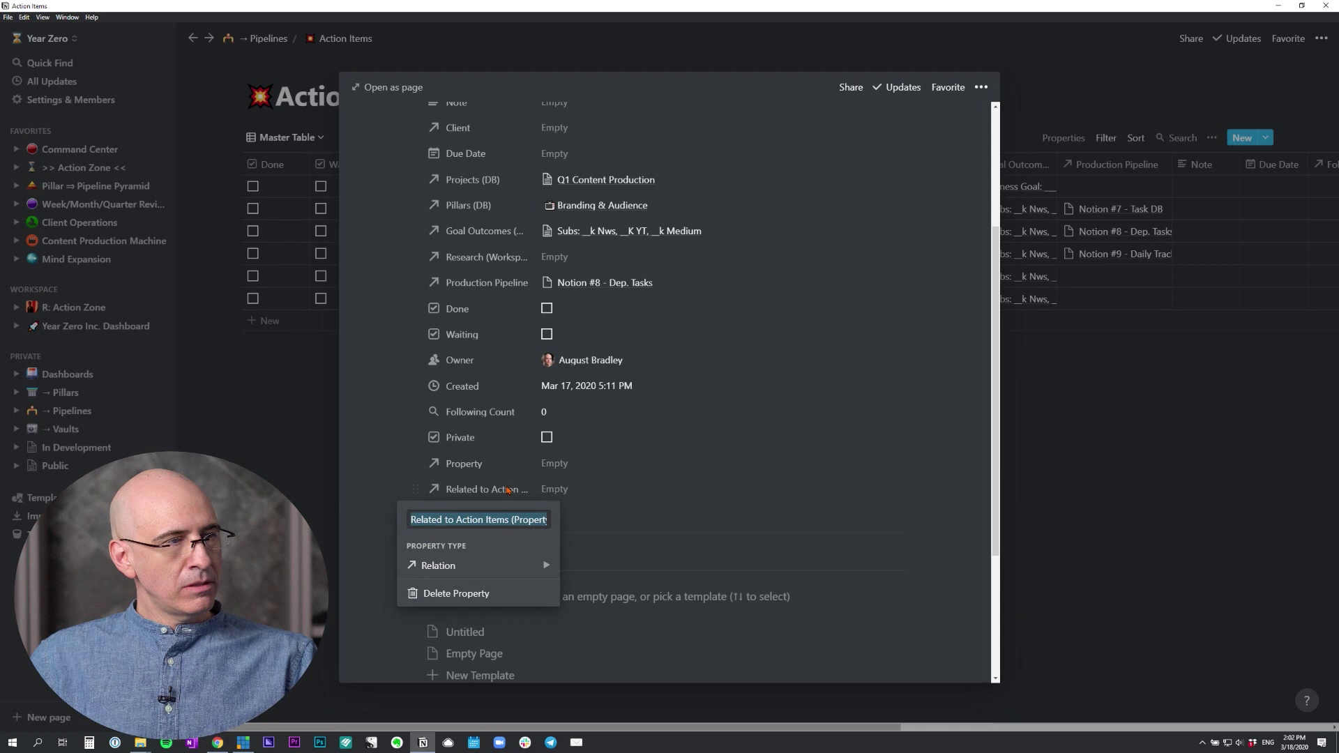
pyautogui.click(472, 480)
pyautogui.click(469, 469)
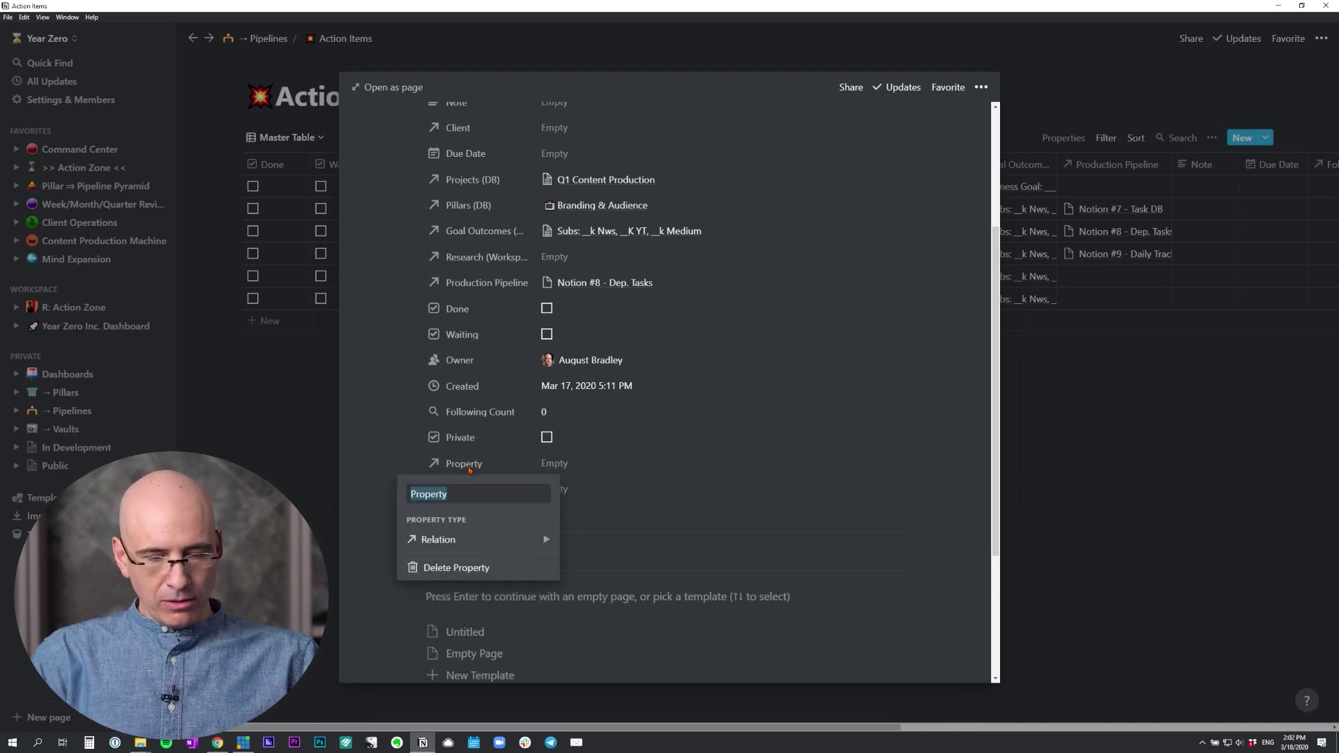
pyautogui.write('Following')
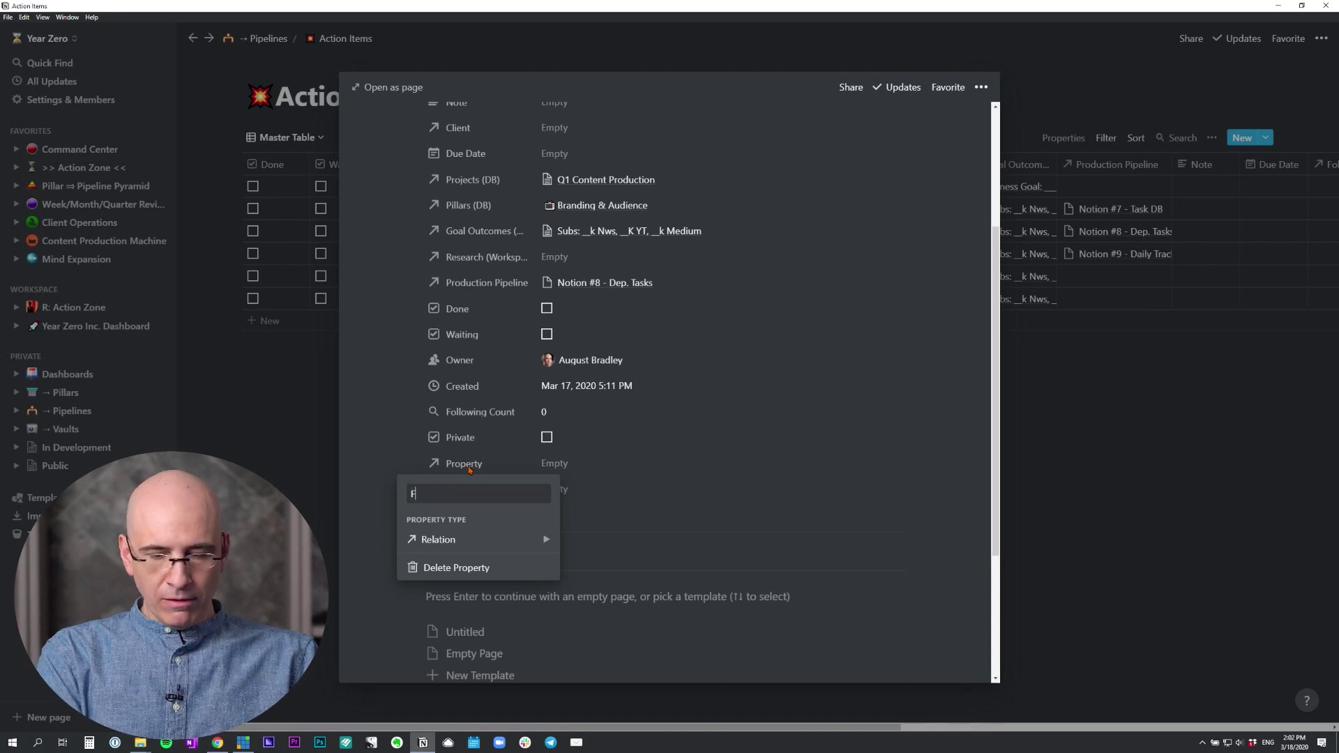
pyautogui.click(624, 481)
# Rename the synced counterpart relation, Related to Action Items, as "Next In Line".
pyautogui.click(493, 490)
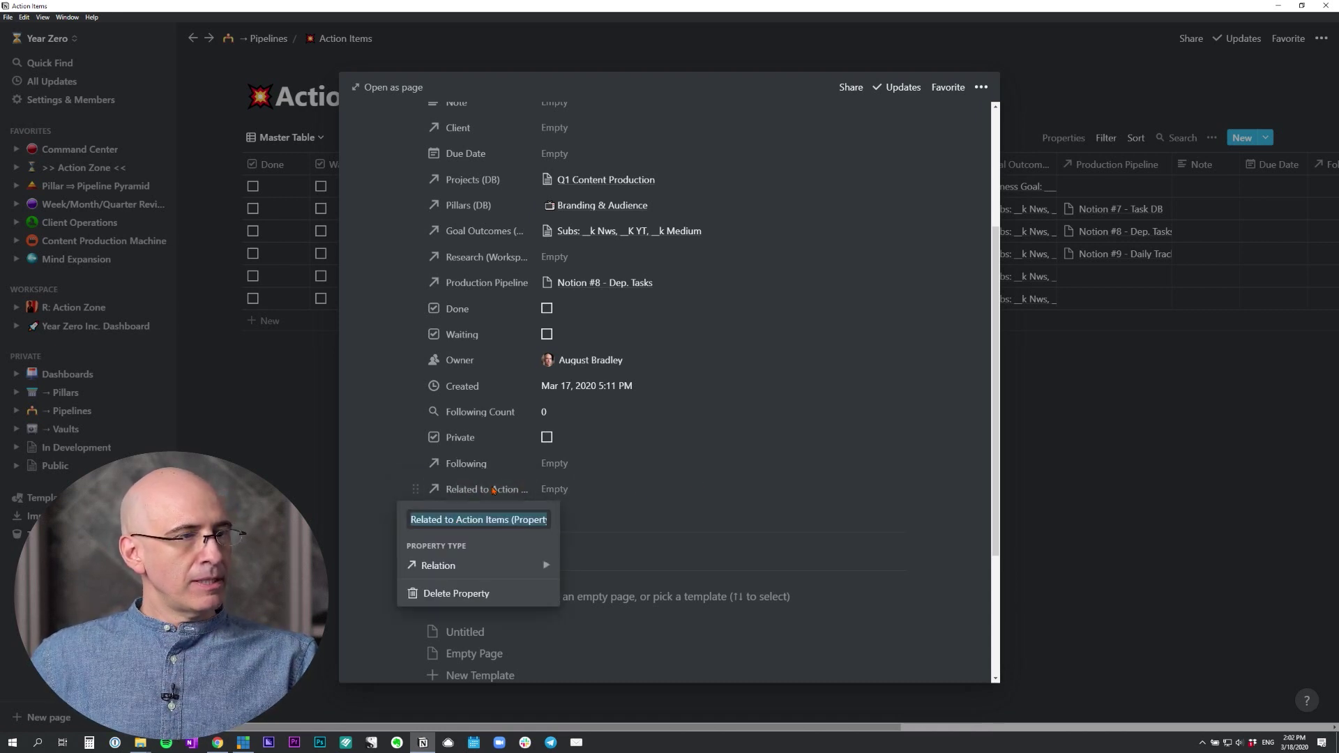
pyautogui.write('Ne')
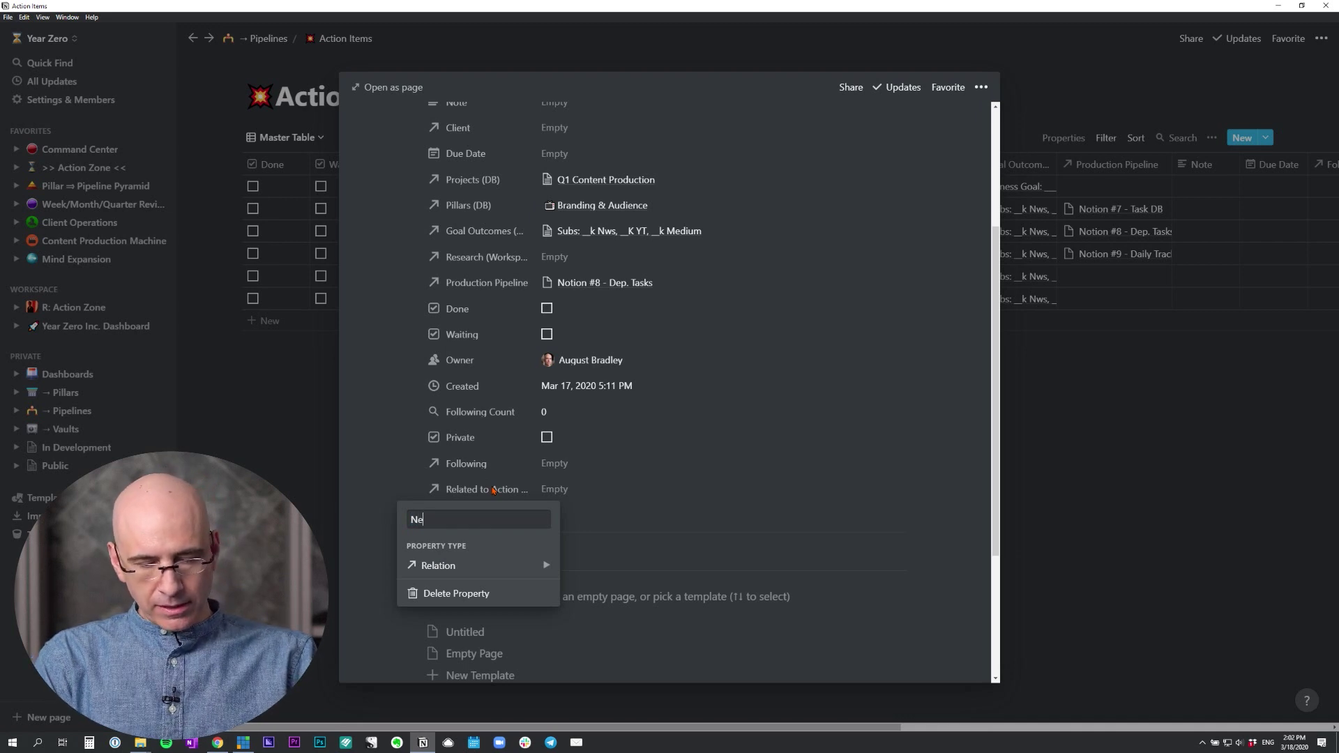
pyautogui.write('xt In Line')
pyautogui.press('Return')
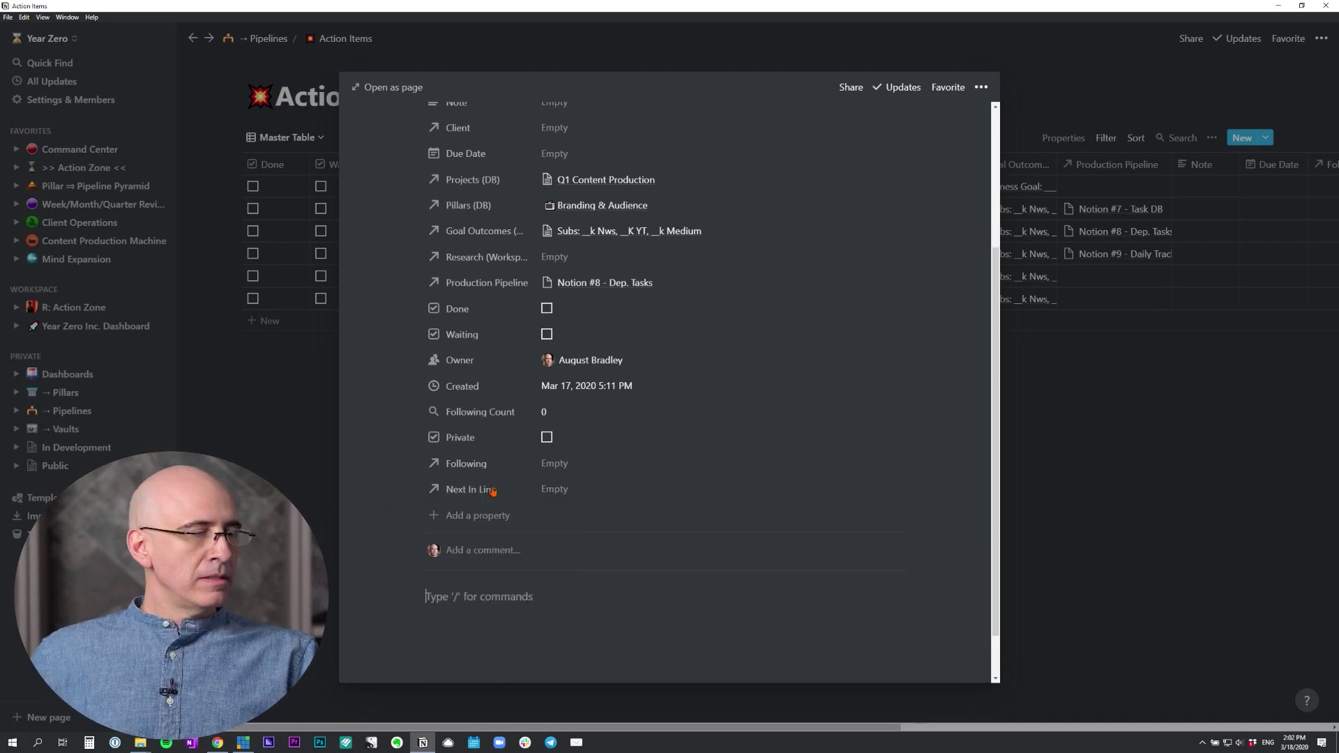
pyautogui.click(562, 473)
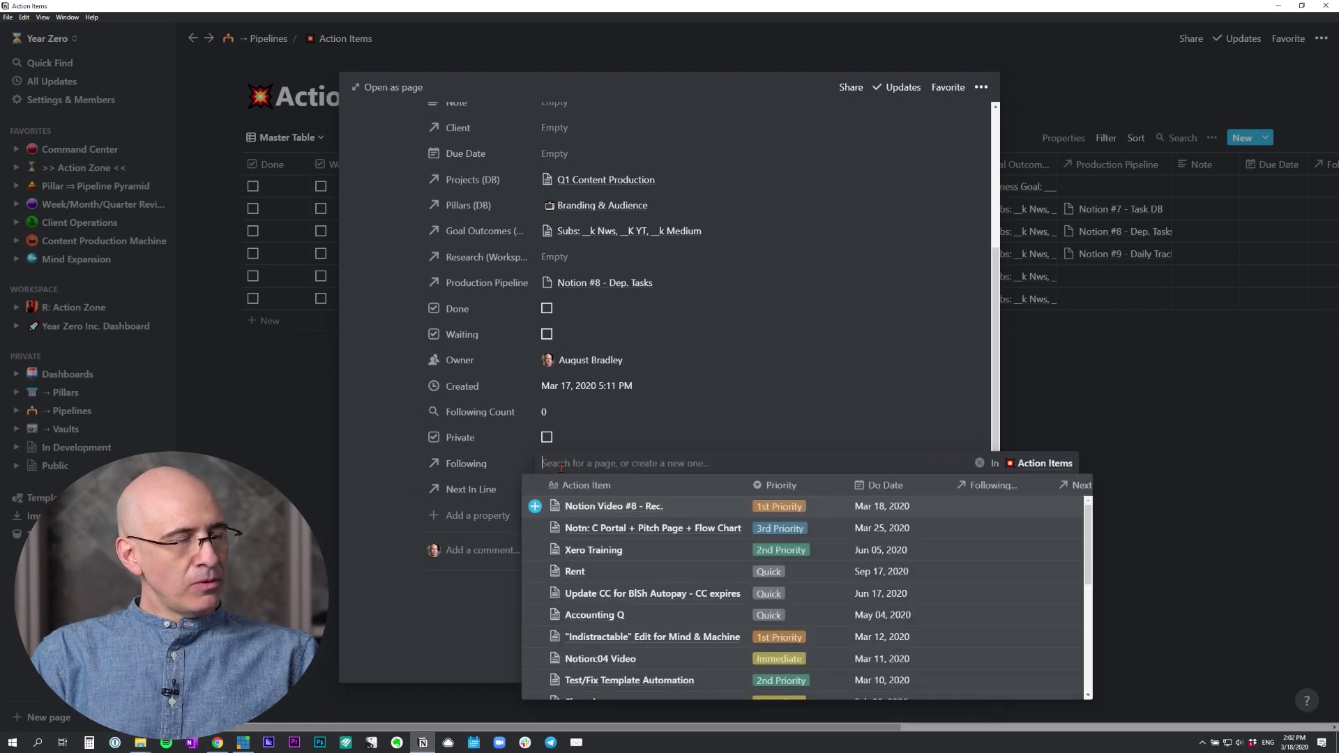
pyautogui.click(588, 398)
pyautogui.scroll(5, 585, 363)
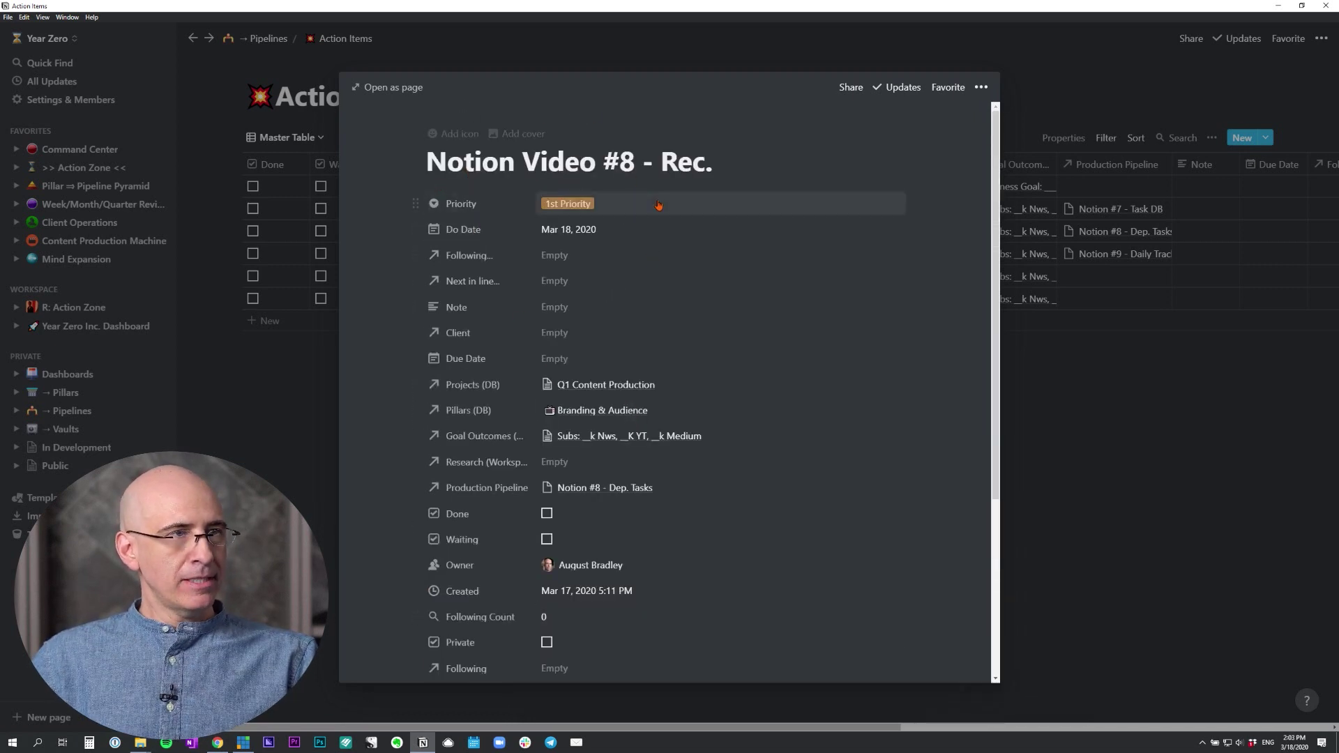
pyautogui.scroll(-3, 637, 412)
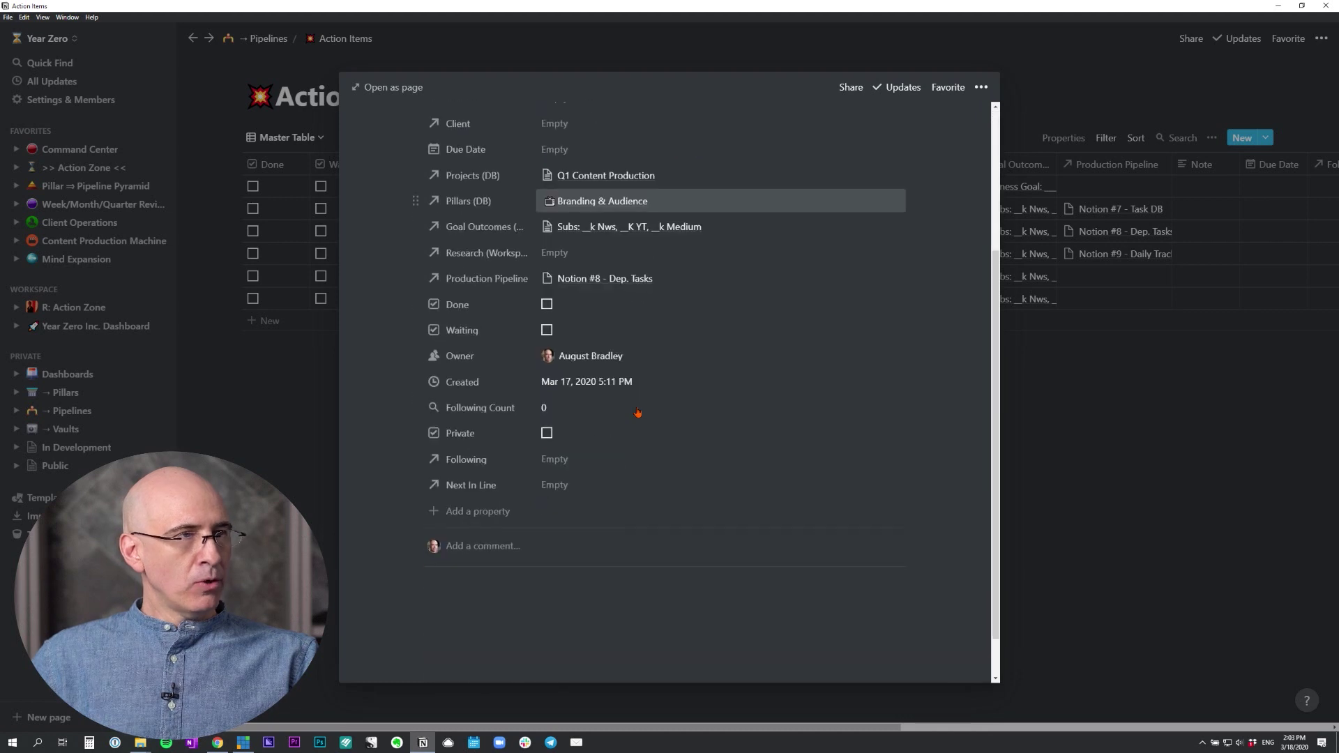
# Search for "notion" in the Following relation, link the Notion Video #7 - Rec. & Edit task, and close the task page.
pyautogui.click(558, 461)
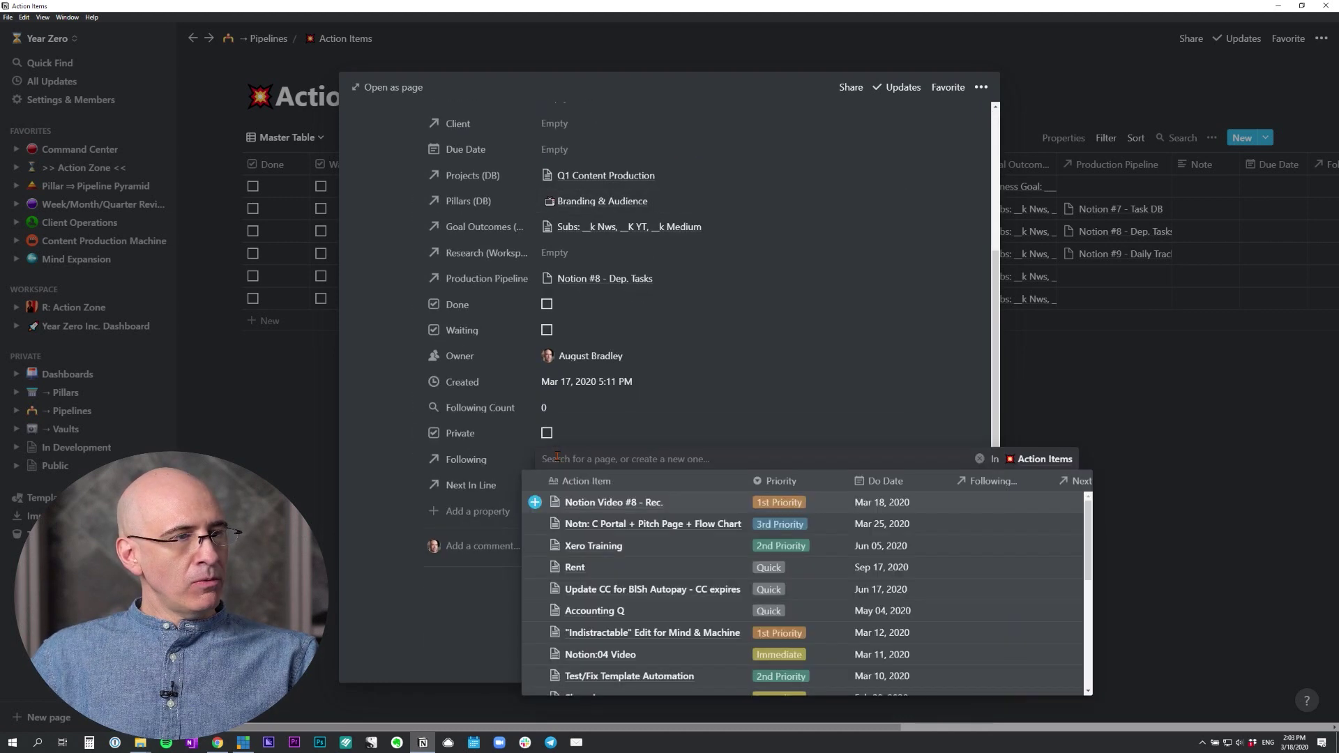
pyautogui.scroll(-10, 586, 535)
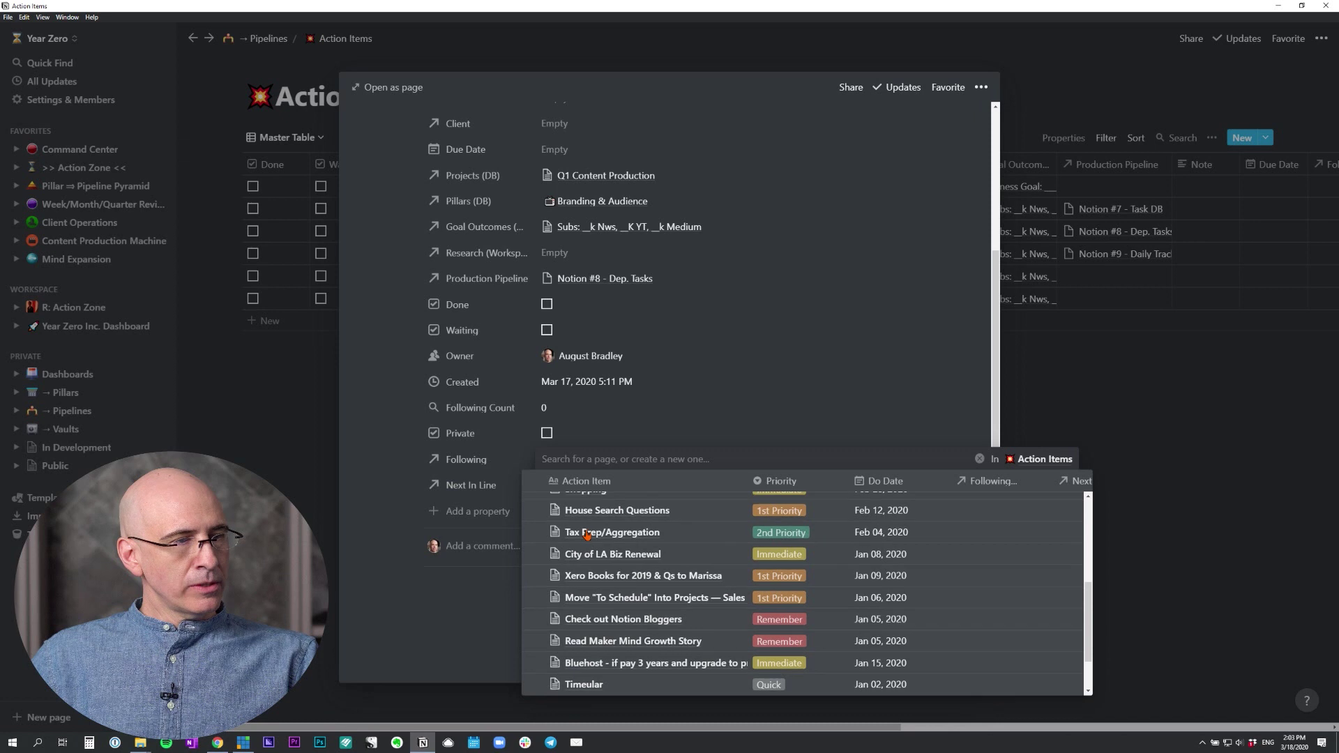
pyautogui.write('notion')
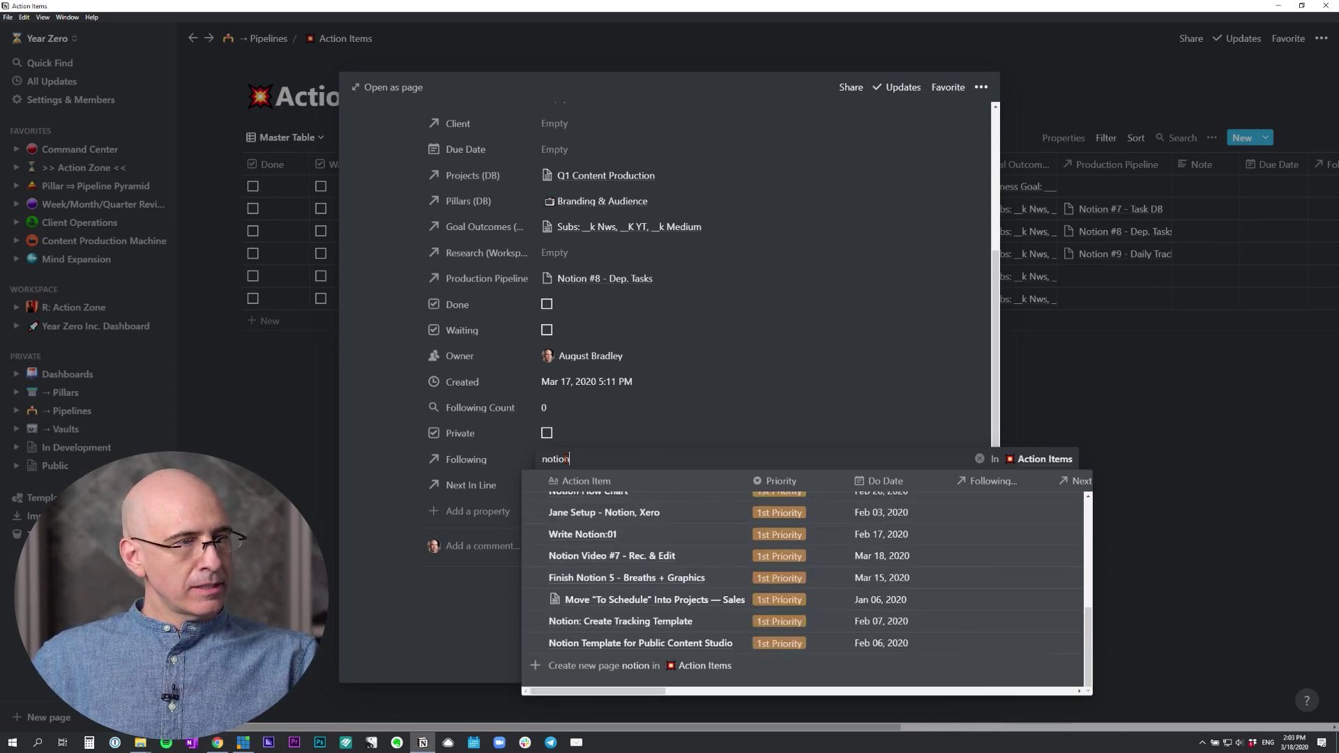
pyautogui.click(535, 556)
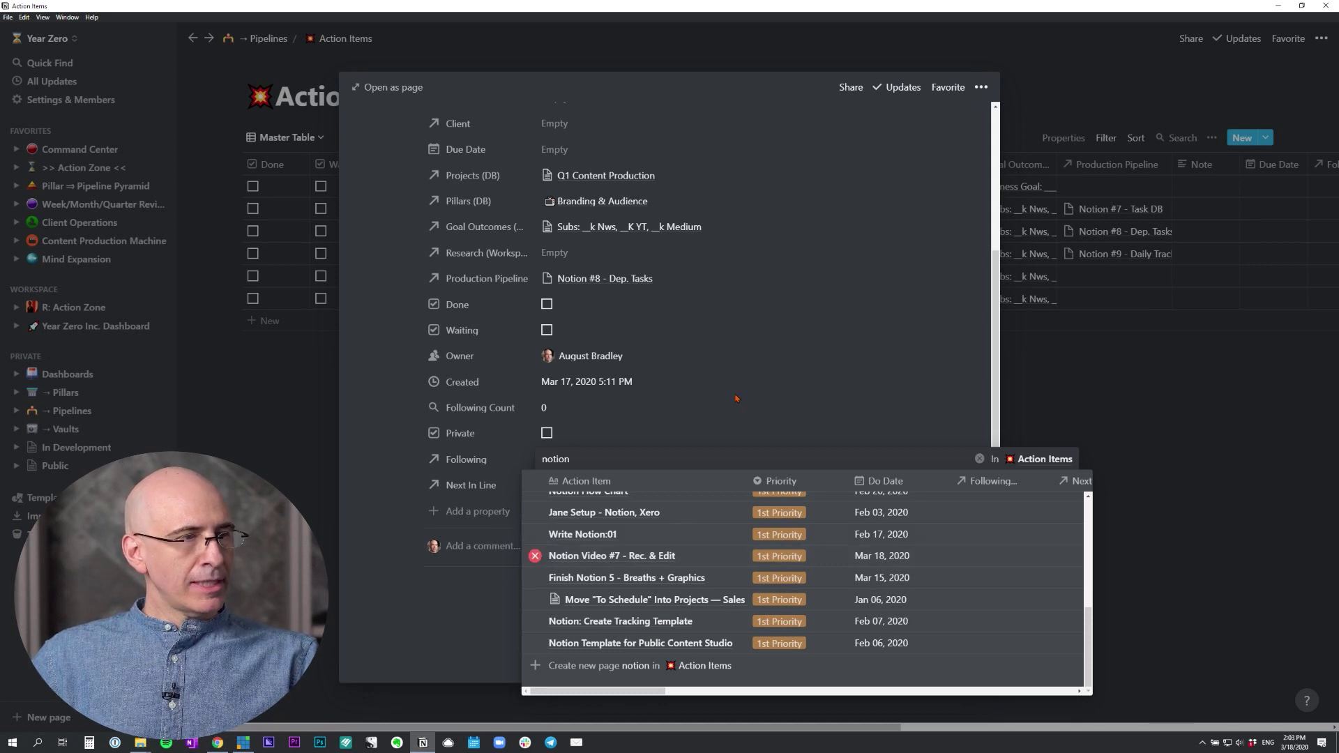
pyautogui.press('Escape')
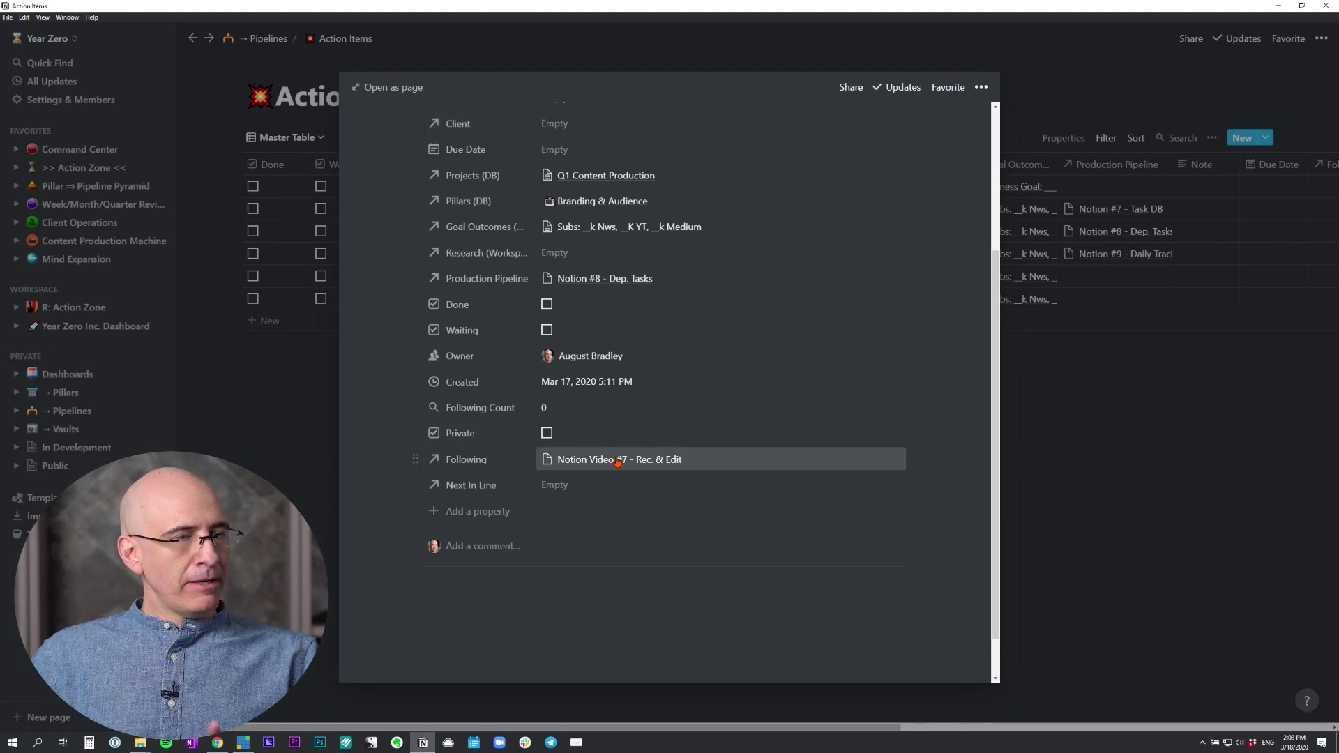
pyautogui.press('Escape')
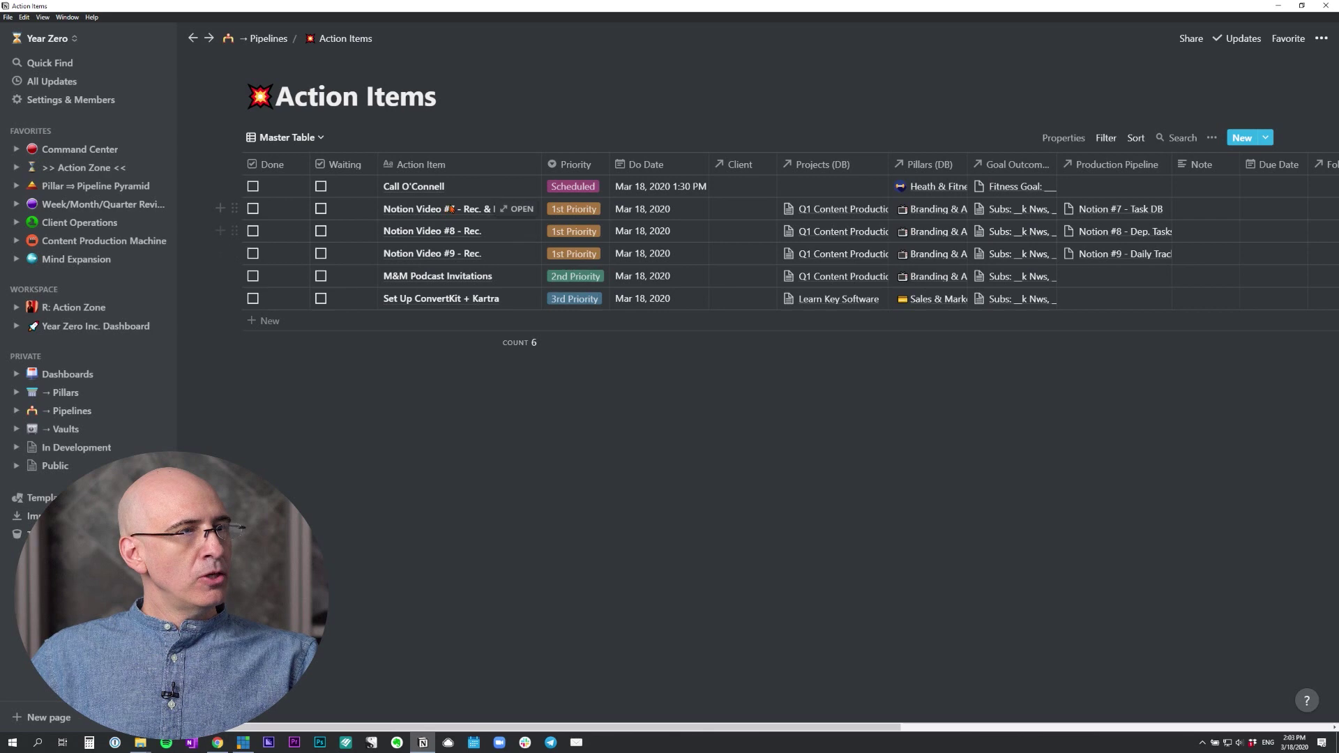
# Open the Notion Video #7 - Rec. & Edit task and check its Next In Line relation.
pyautogui.click(514, 208)
pyautogui.scroll(-5, 626, 437)
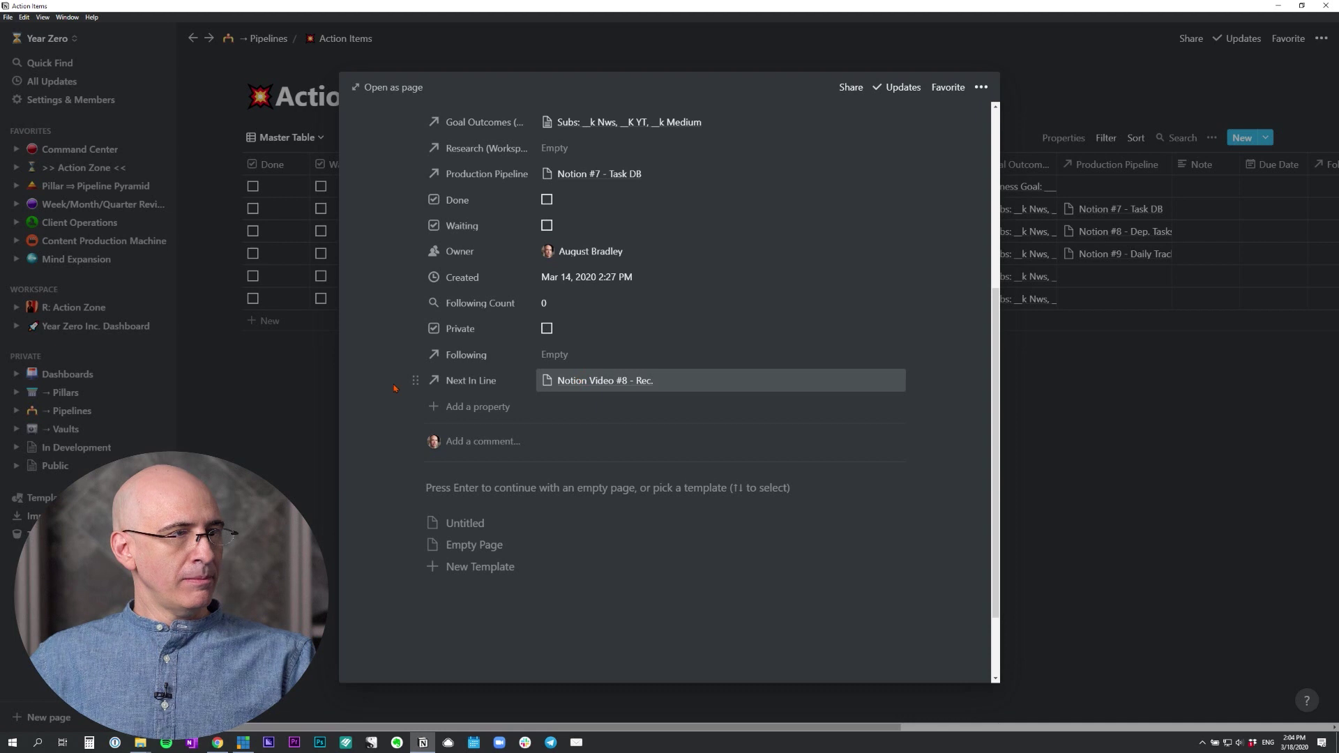
pyautogui.click(301, 347)
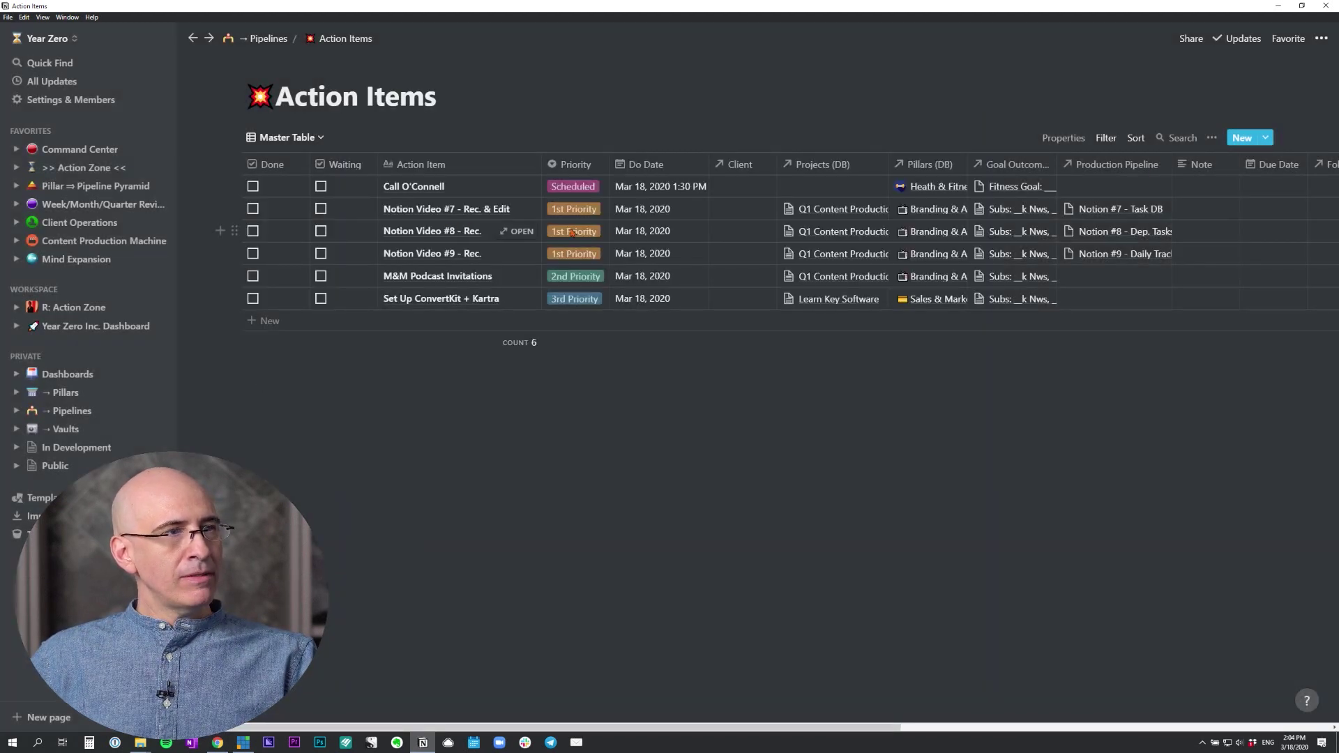
# Clear the Do Date of the Notion Video #8 - Rec. task in the Master Table.
pyautogui.click(665, 232)
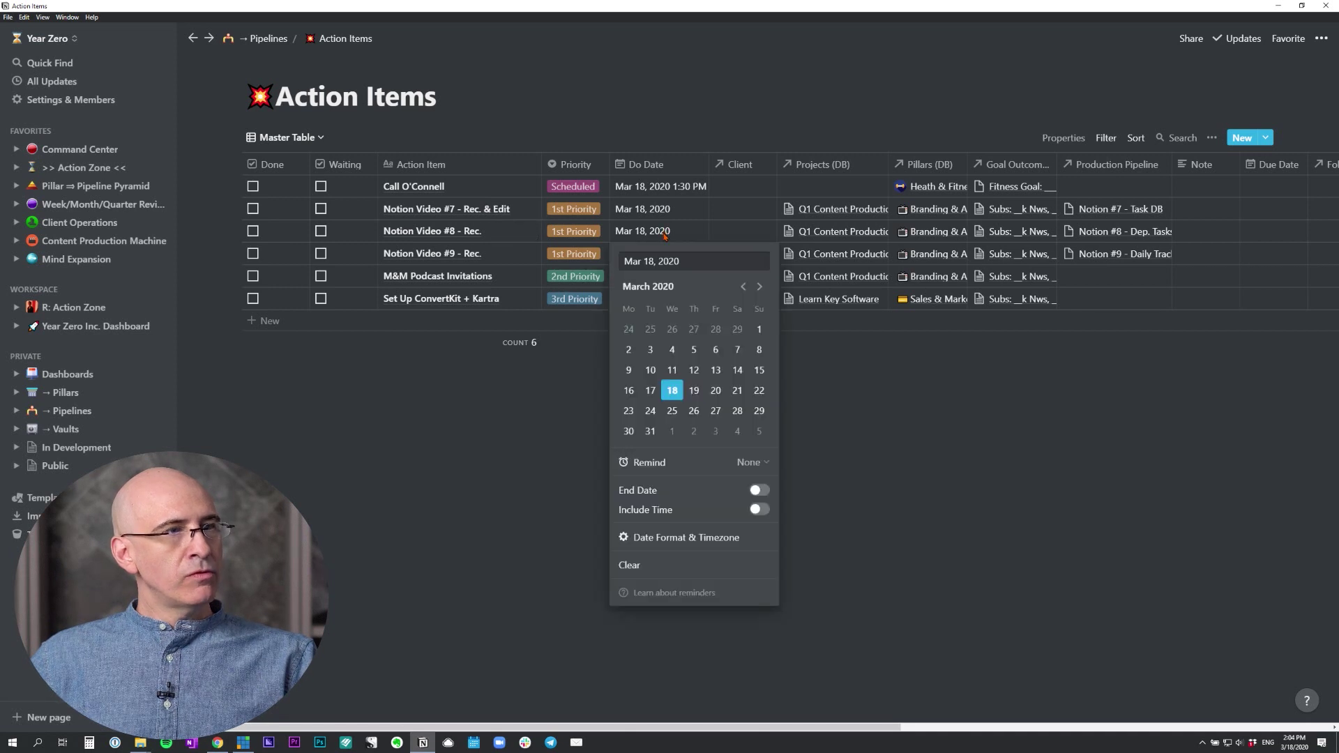
pyautogui.click(630, 566)
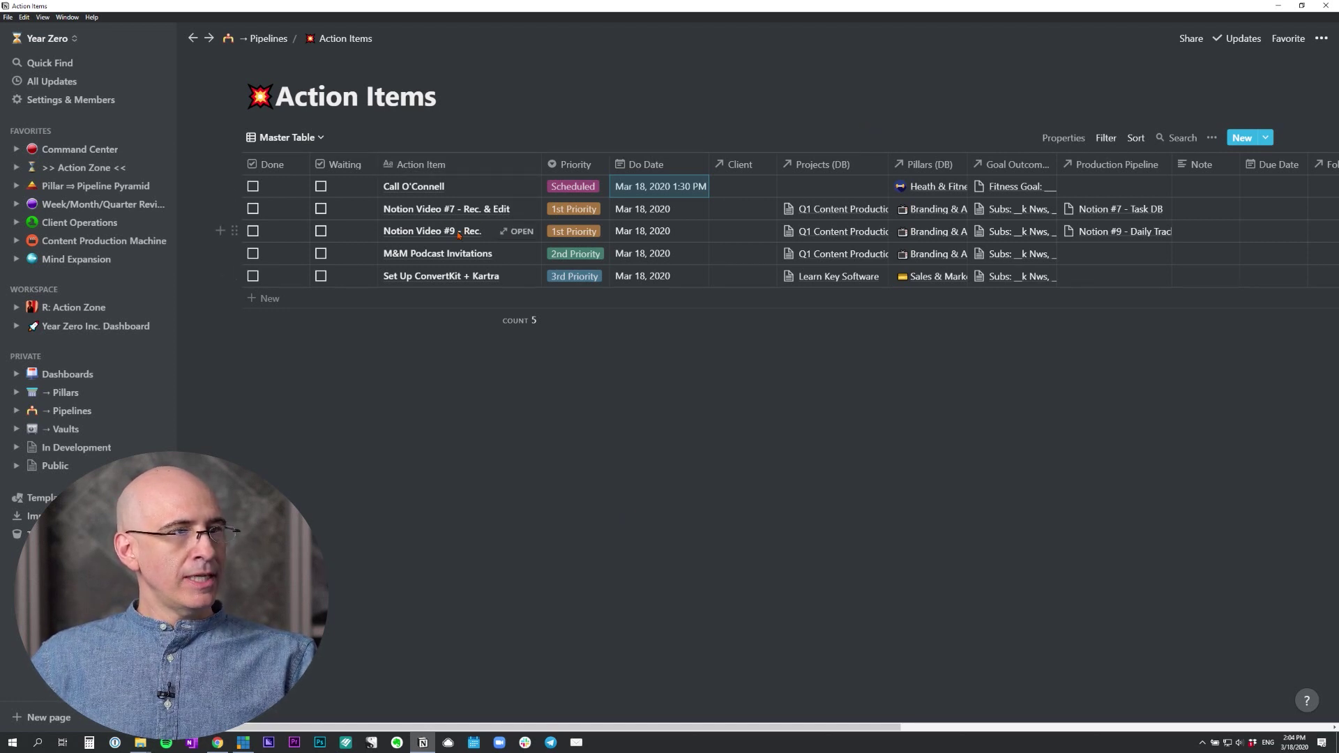
# In the Notion Video #9 - Rec. task, search for "notion" and set the new Following relation to Notion Video #8 - Rec.
pyautogui.click(517, 231)
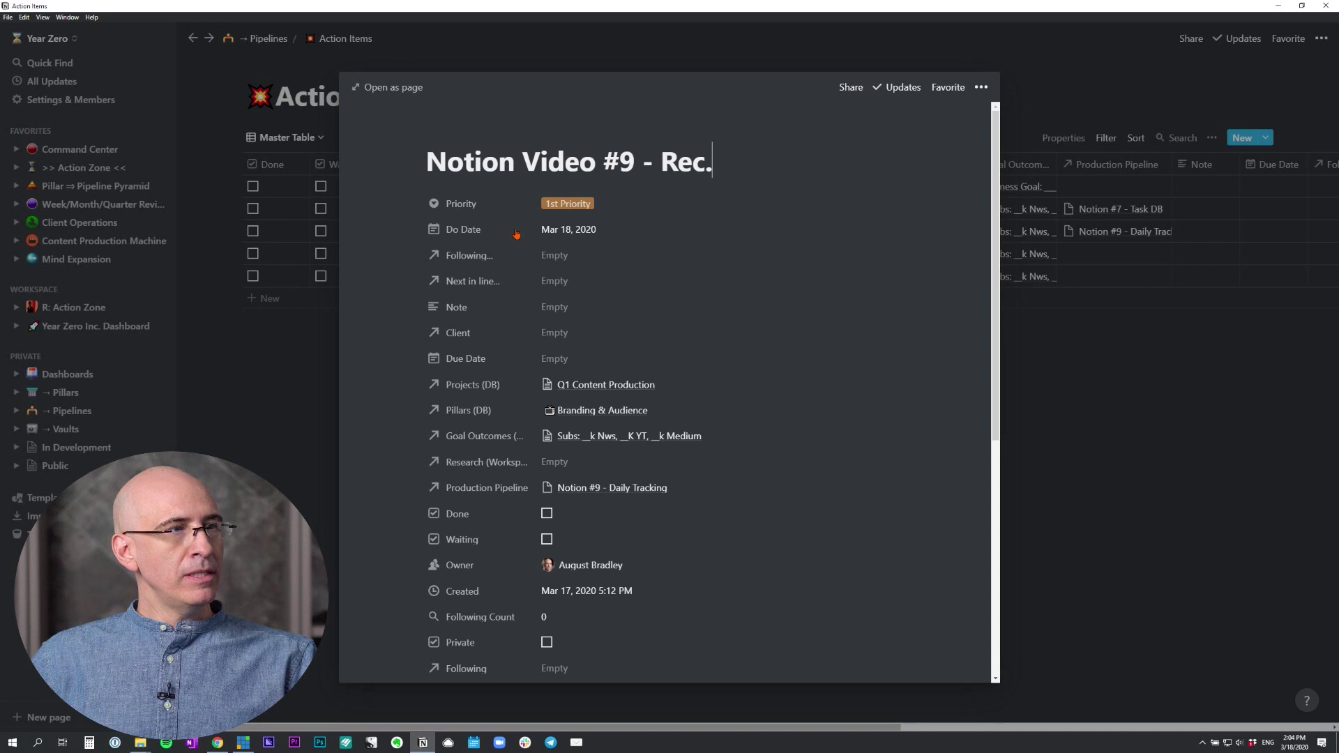
pyautogui.scroll(-5, 662, 393)
pyautogui.scroll(-3, 662, 393)
pyautogui.scroll(2, 555, 391)
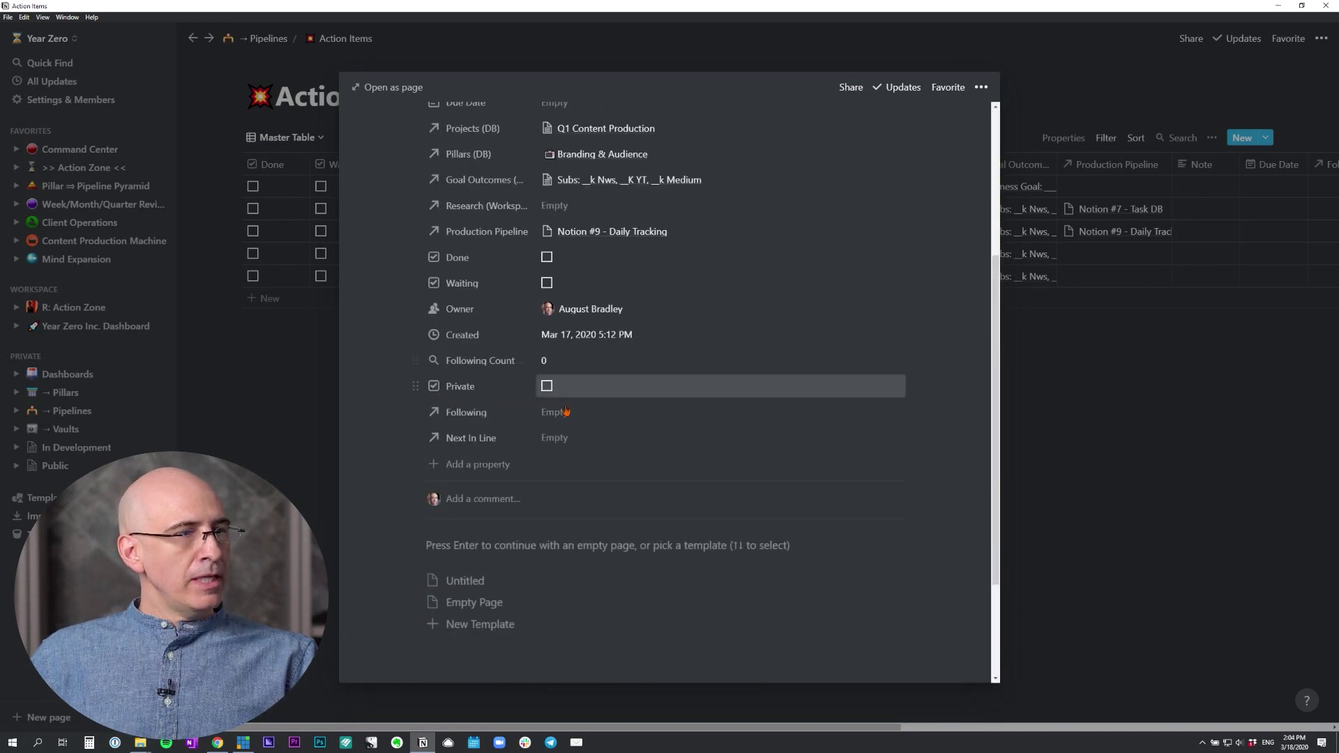
pyautogui.click(551, 414)
pyautogui.write('notion')
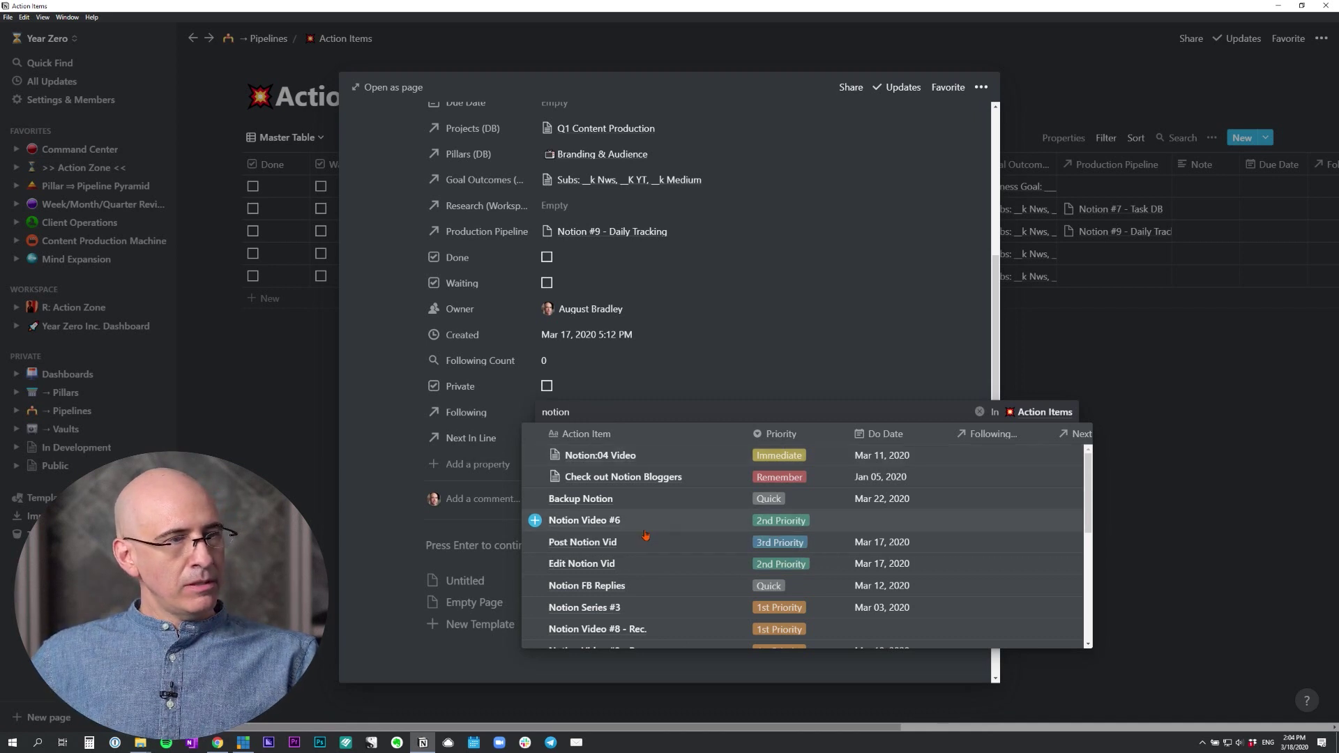
pyautogui.scroll(-3, 645, 535)
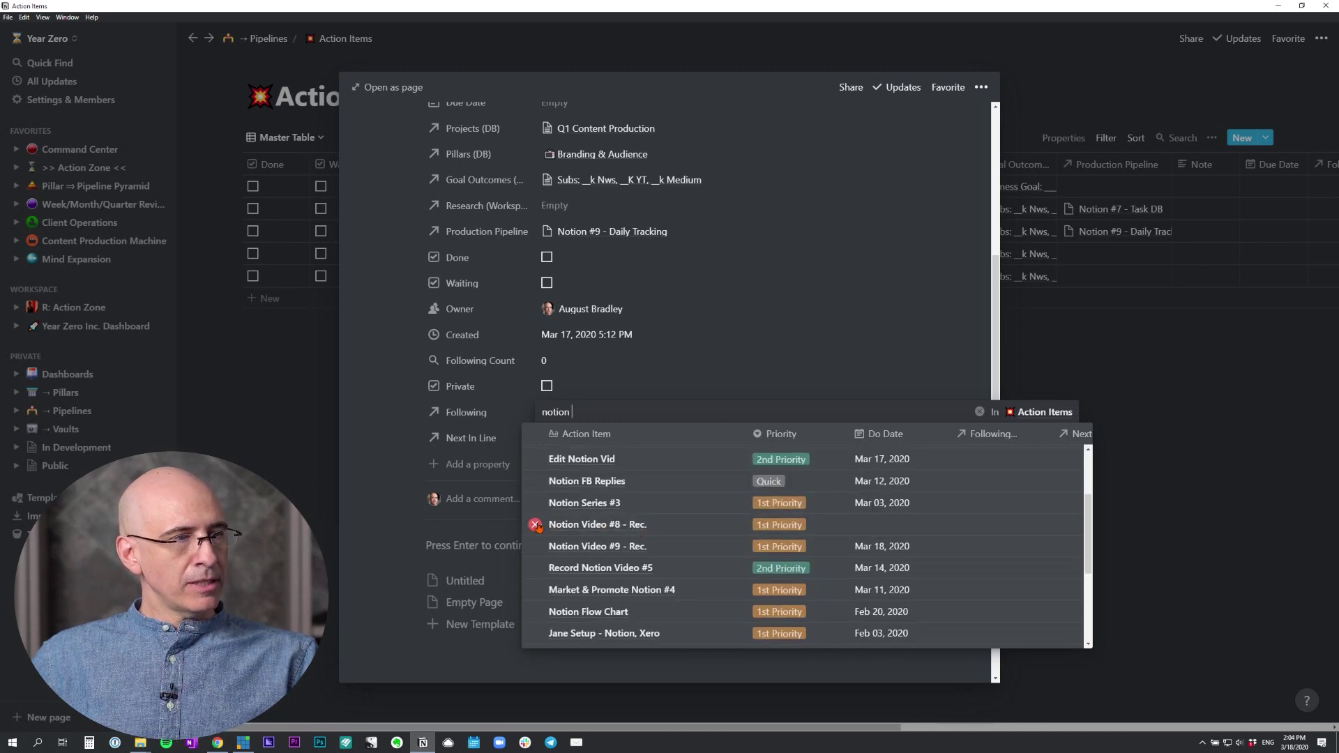
pyautogui.click(534, 524)
pyautogui.scroll(5, 691, 395)
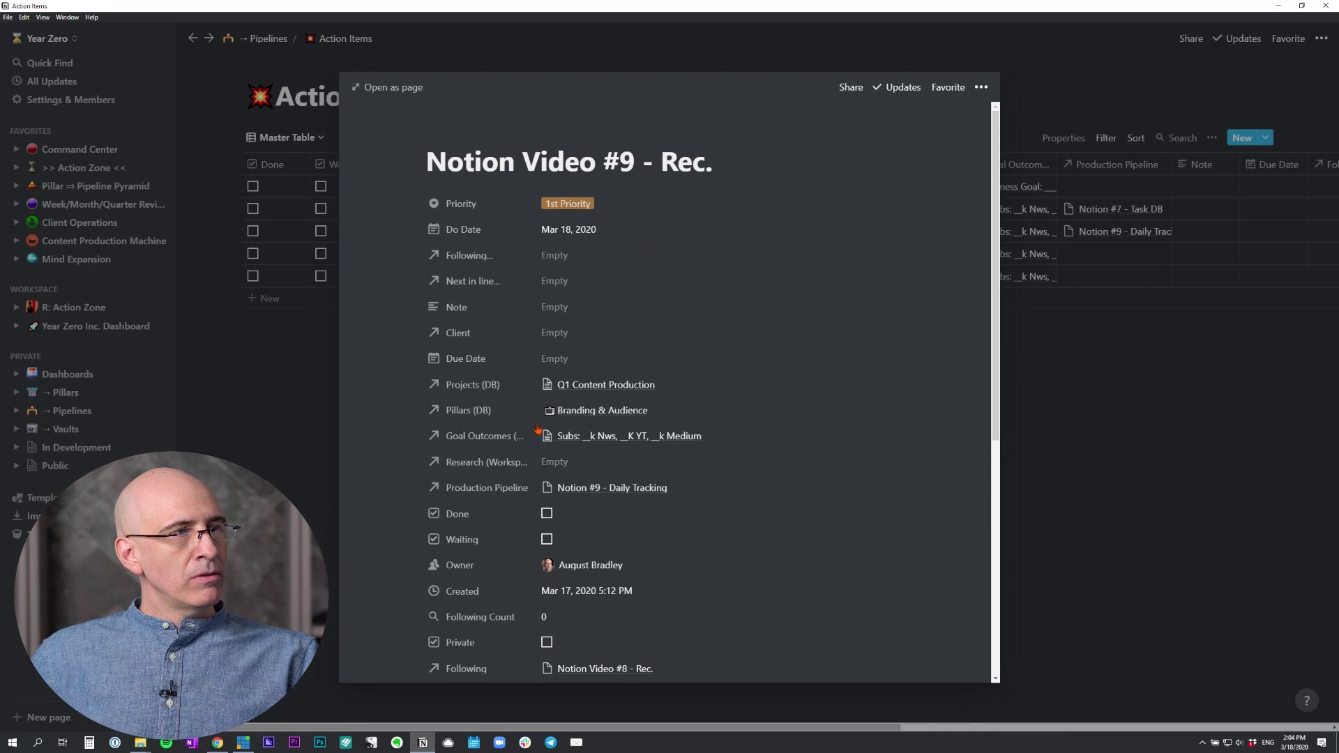
# Open Notion Video #8 - Rec. through the Following relation and review its Following and Next In Line links.
pyautogui.scroll(-3, 732, 495)
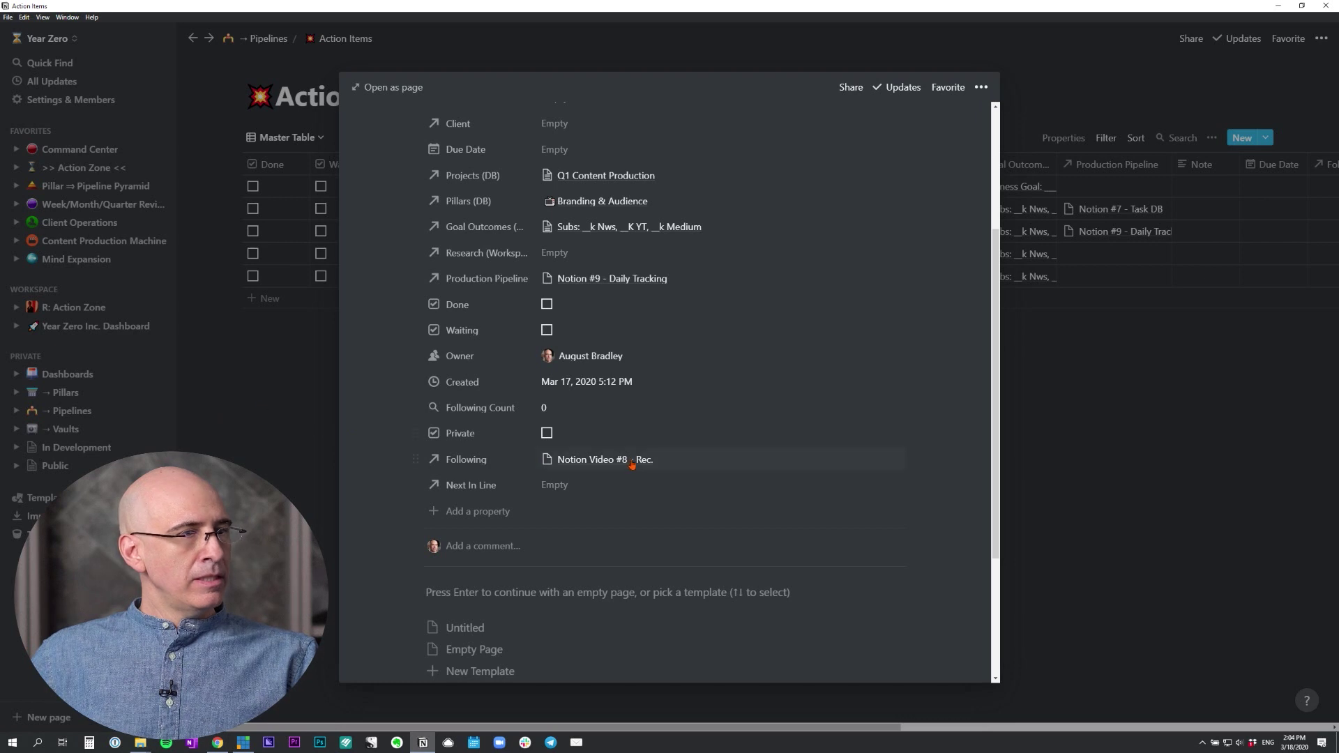
pyautogui.click(632, 465)
pyautogui.click(612, 502)
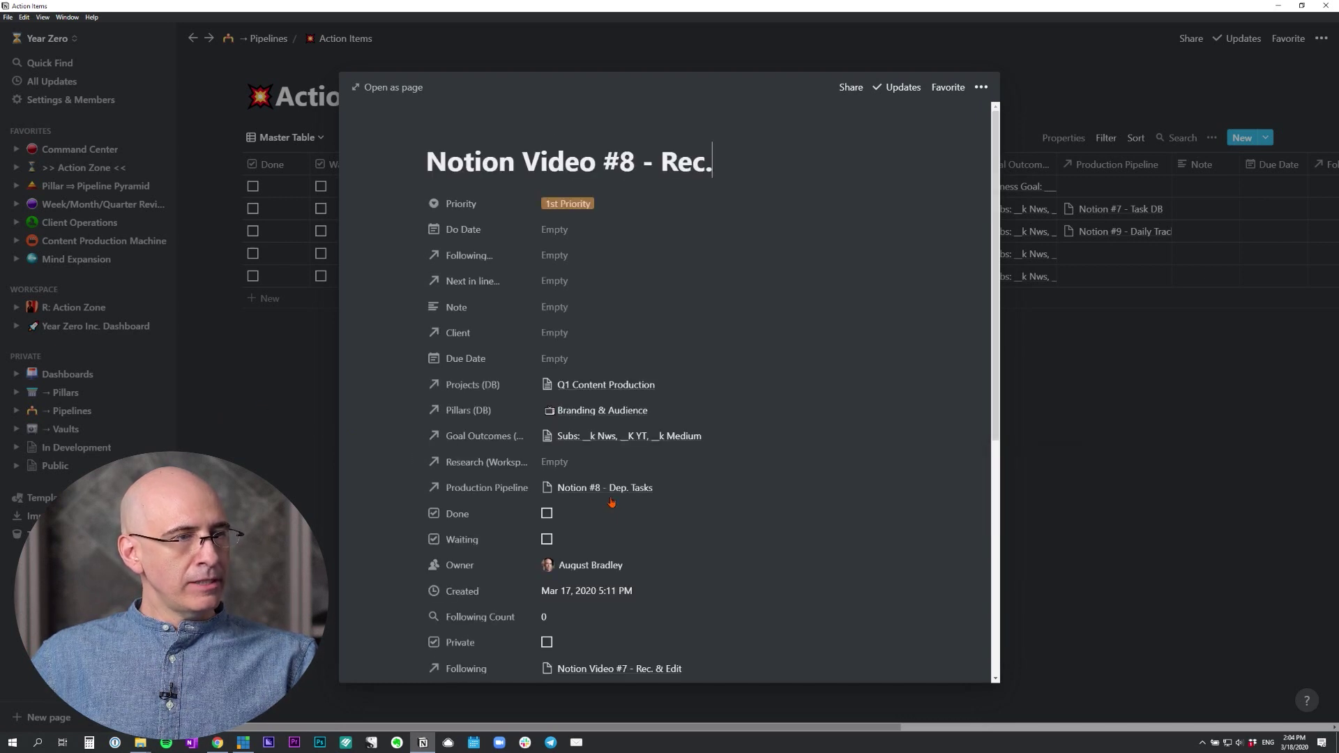
pyautogui.scroll(-4, 612, 503)
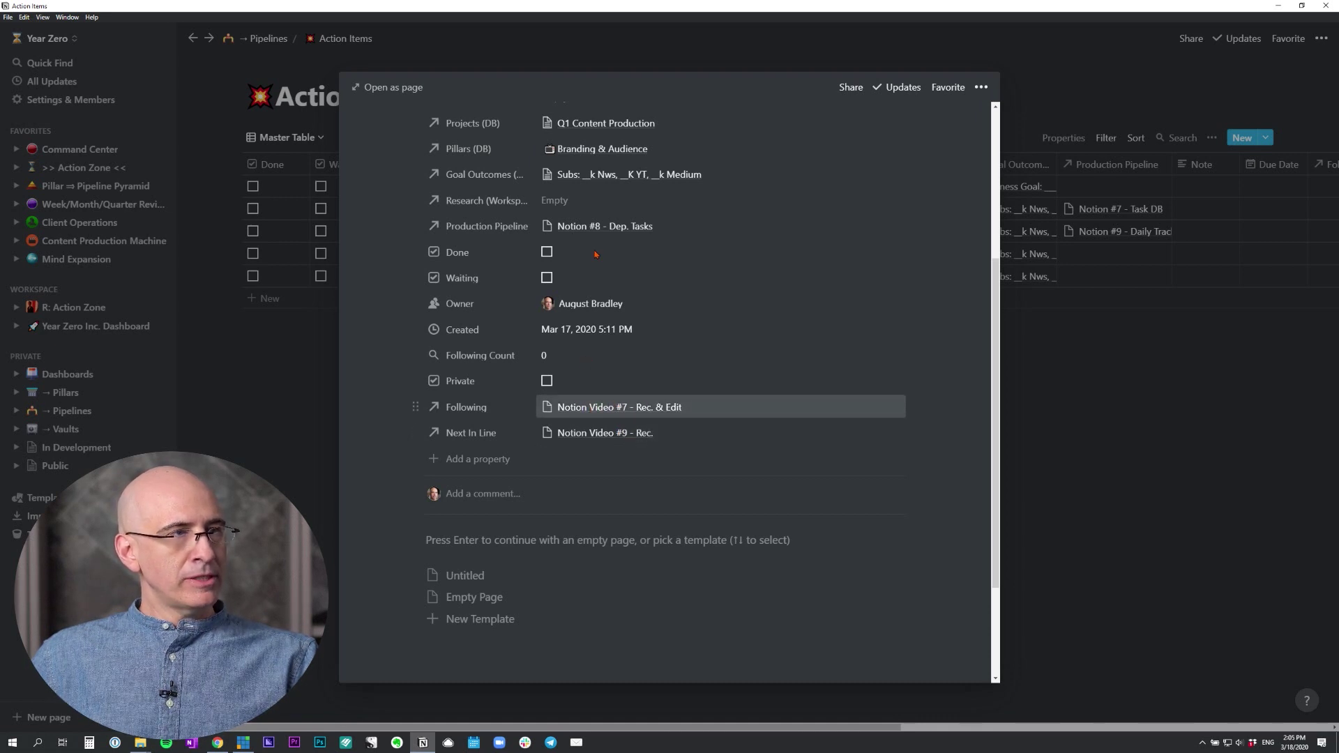
pyautogui.scroll(5, 595, 340)
pyautogui.scroll(-5, 613, 377)
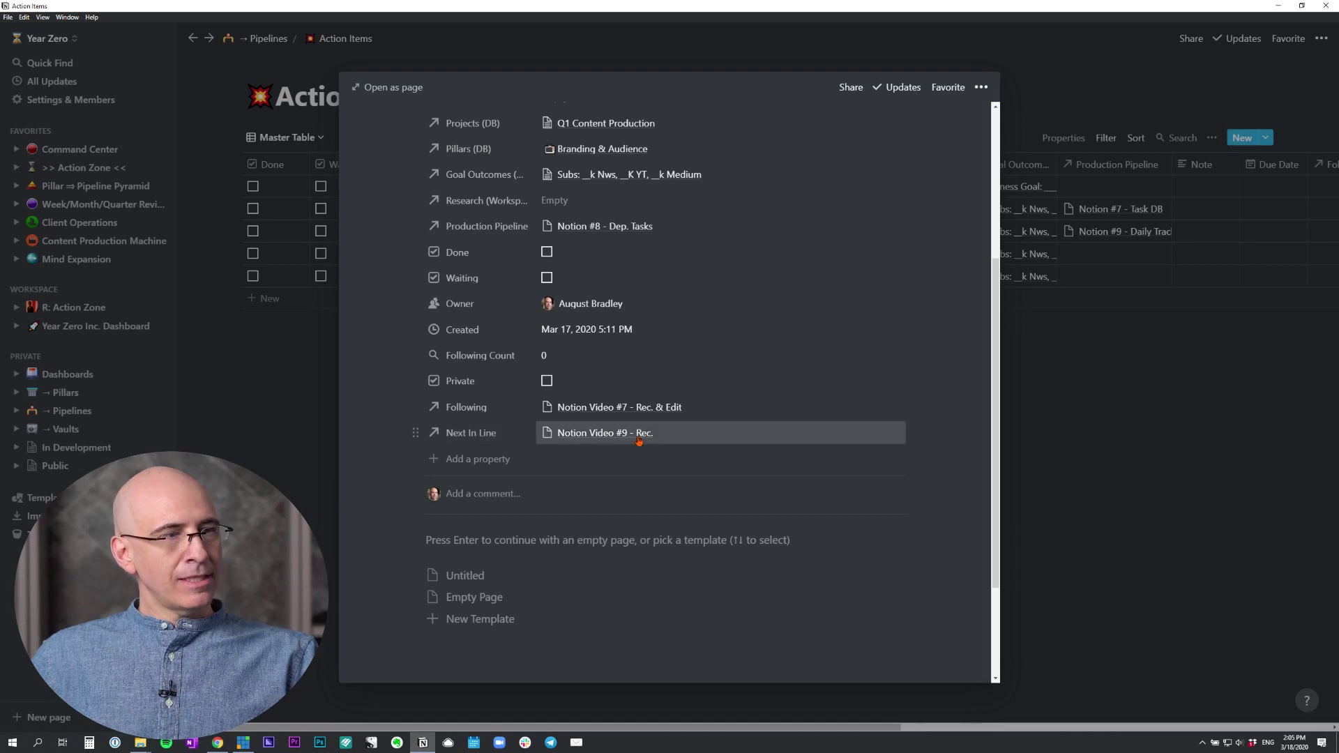
pyautogui.press('Escape')
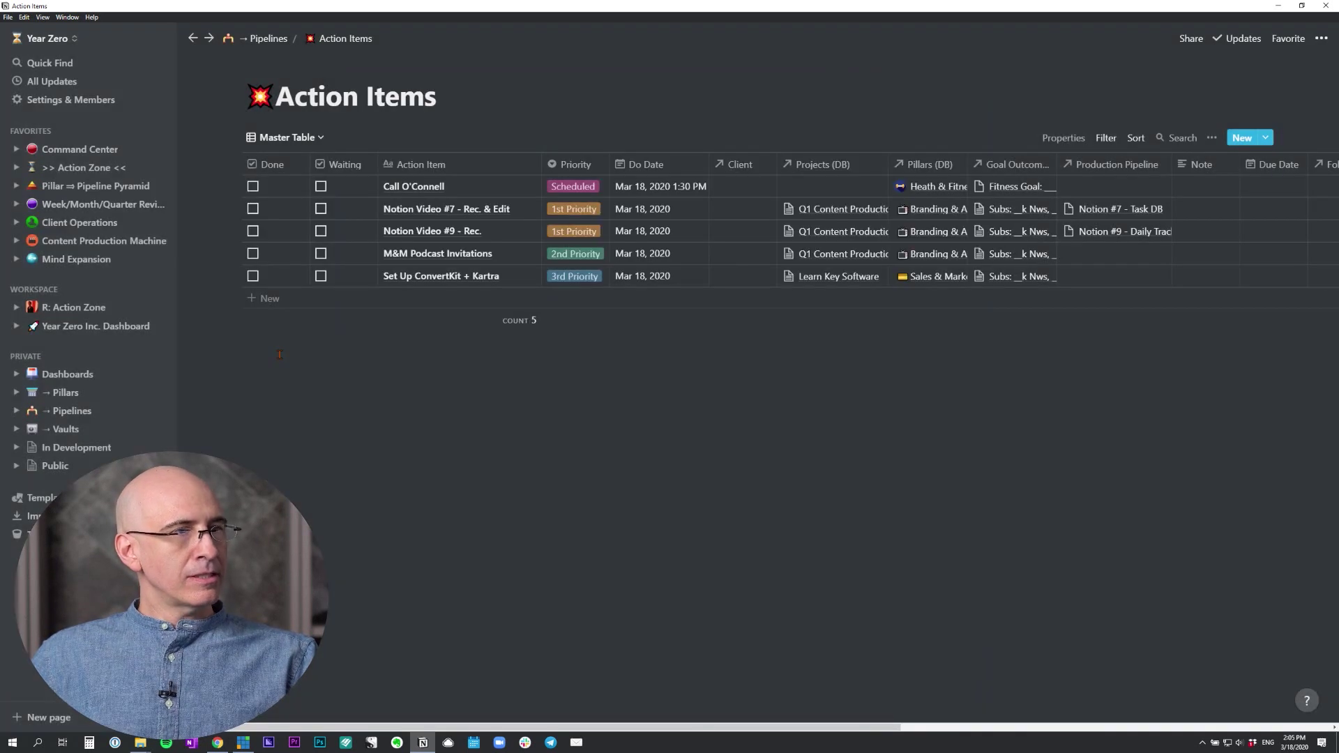
# Clear the Do Date of the Notion Video #9 - Rec. task in the Master Table.
pyautogui.click(652, 232)
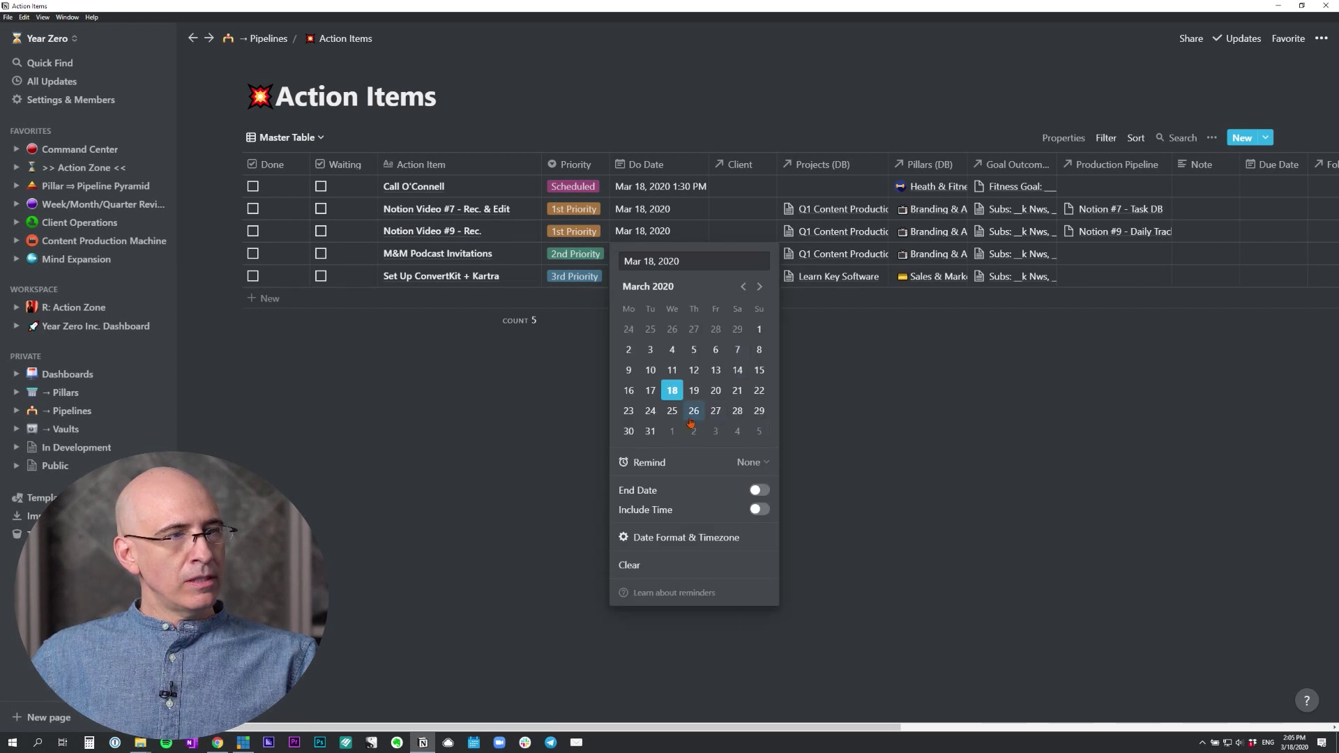
pyautogui.click(630, 565)
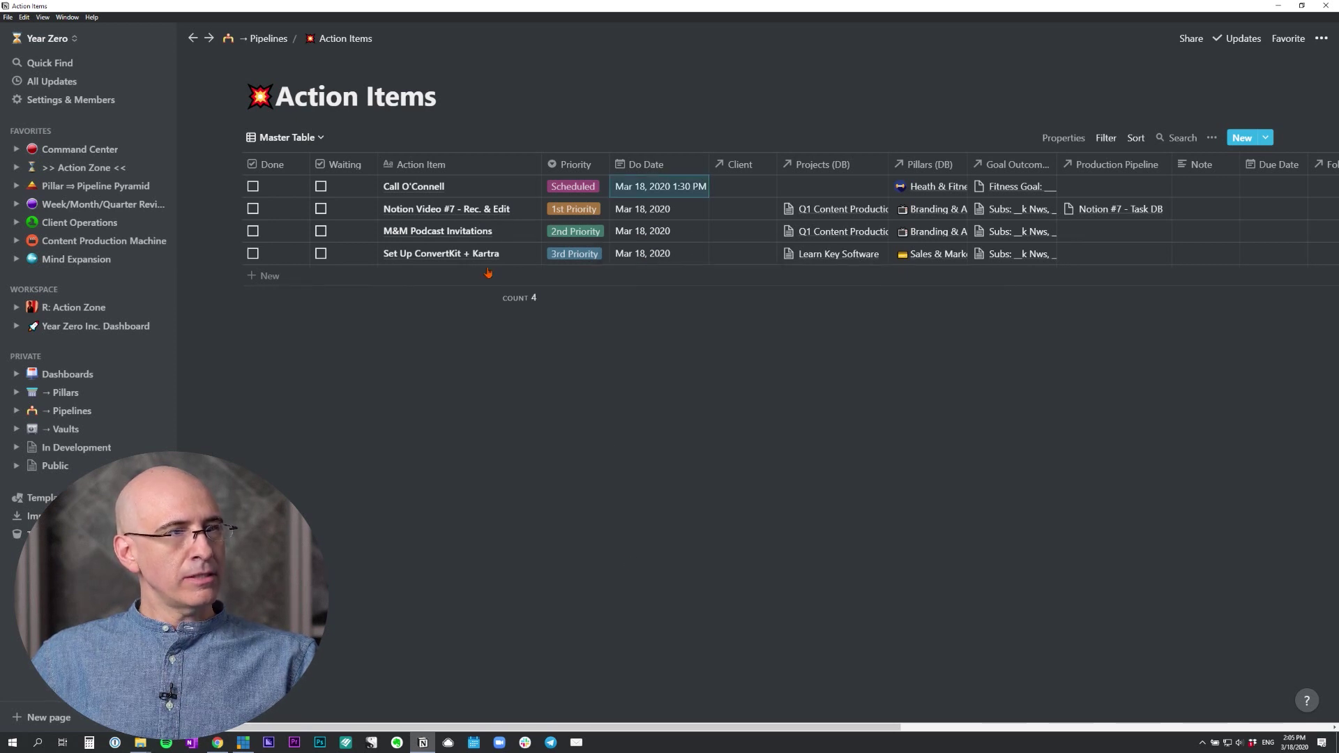
# Switch Action Items to the Dependent Tasks view and examine which property its filter uses.
pyautogui.click(312, 140)
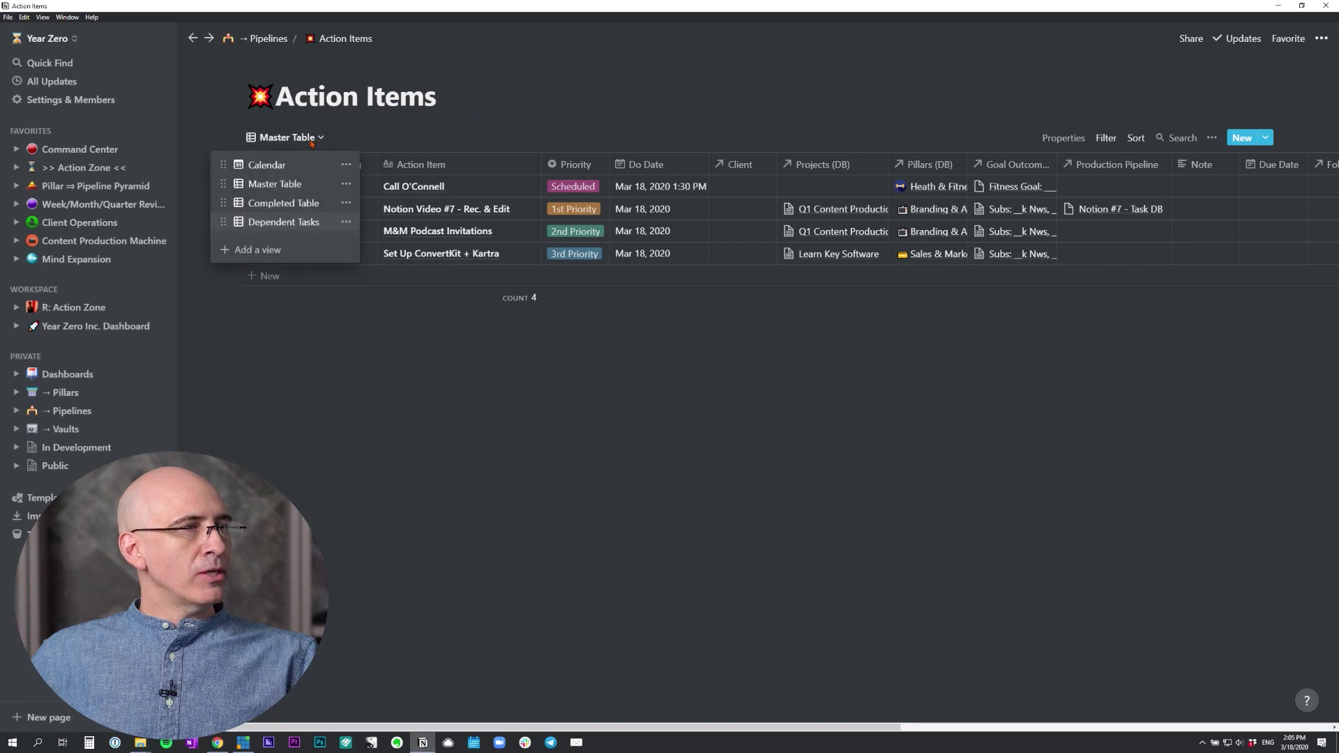
pyautogui.click(307, 222)
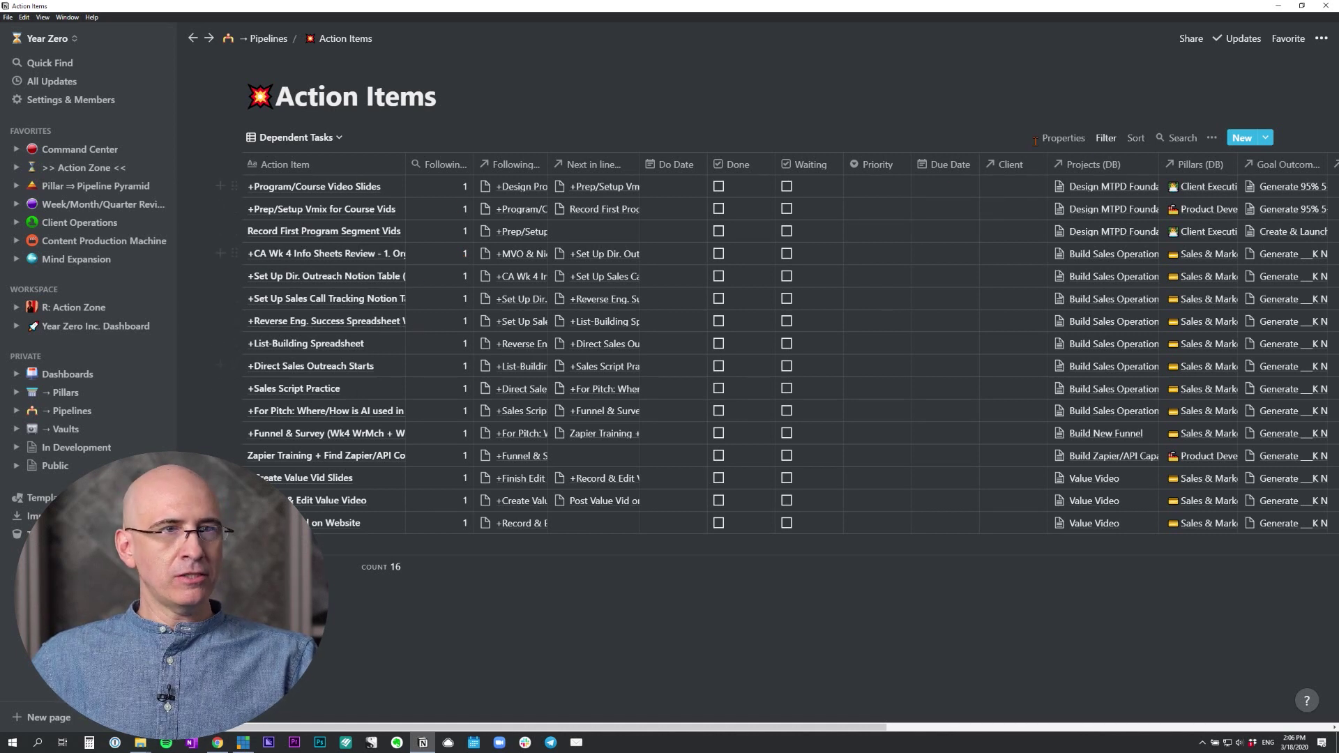
pyautogui.click(1113, 140)
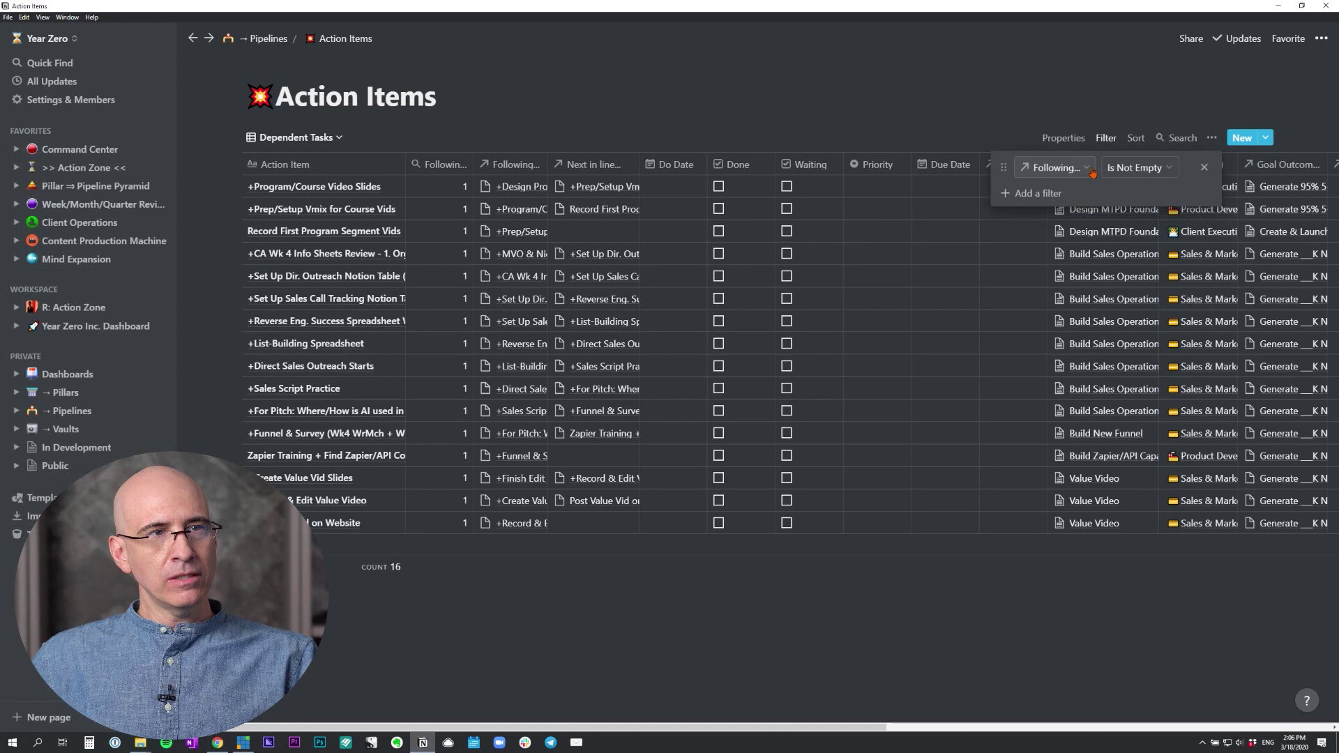
pyautogui.click(1053, 167)
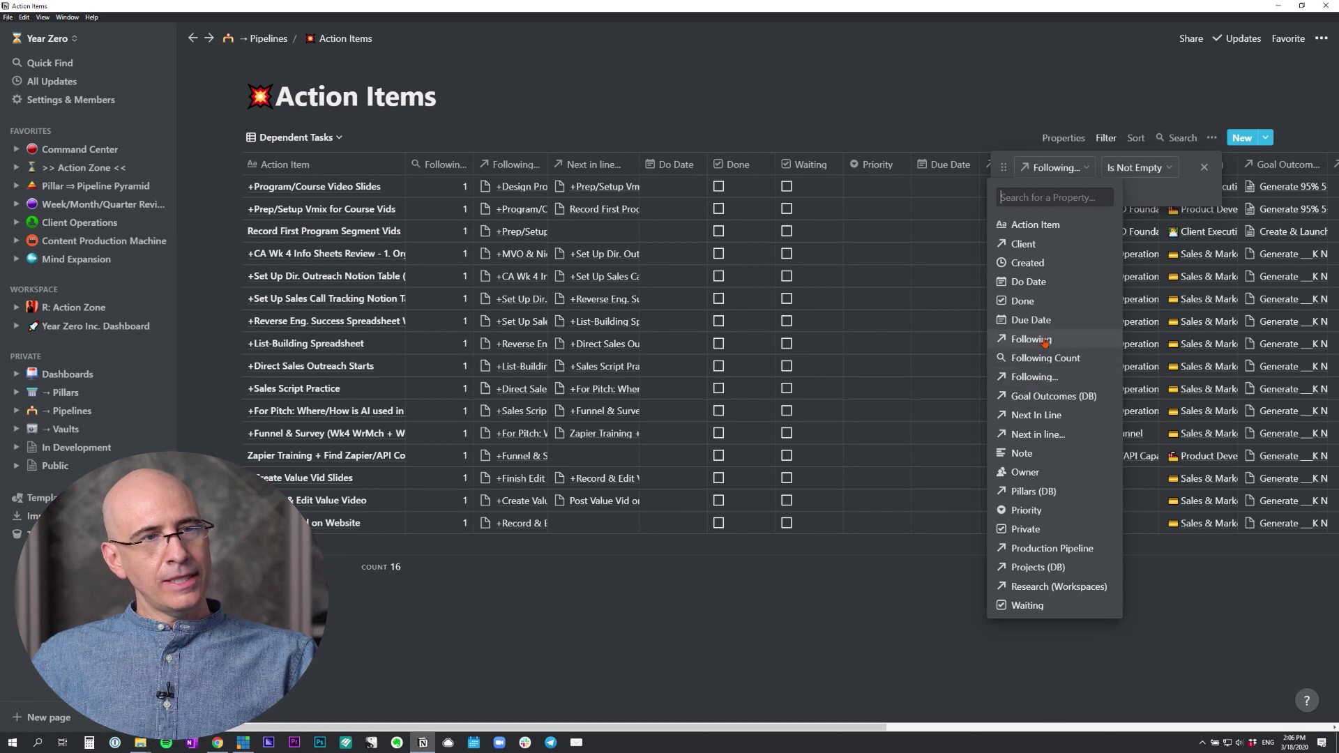
pyautogui.press('Escape')
# Slightly widen the Following... column and filter the Dependent Tasks view to tasks whose new Following relation is not empty.
pyautogui.moveTo(548, 165); pyautogui.dragTo(552, 165)
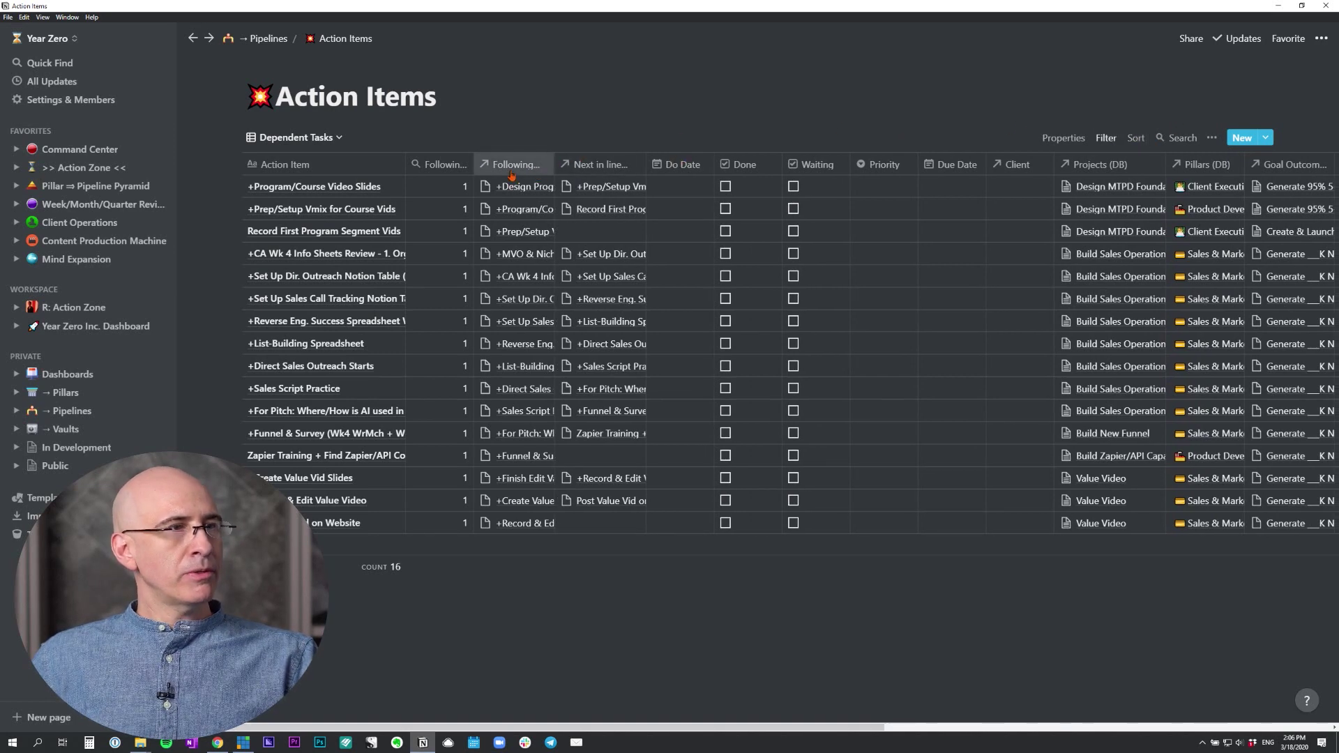
pyautogui.click(1106, 137)
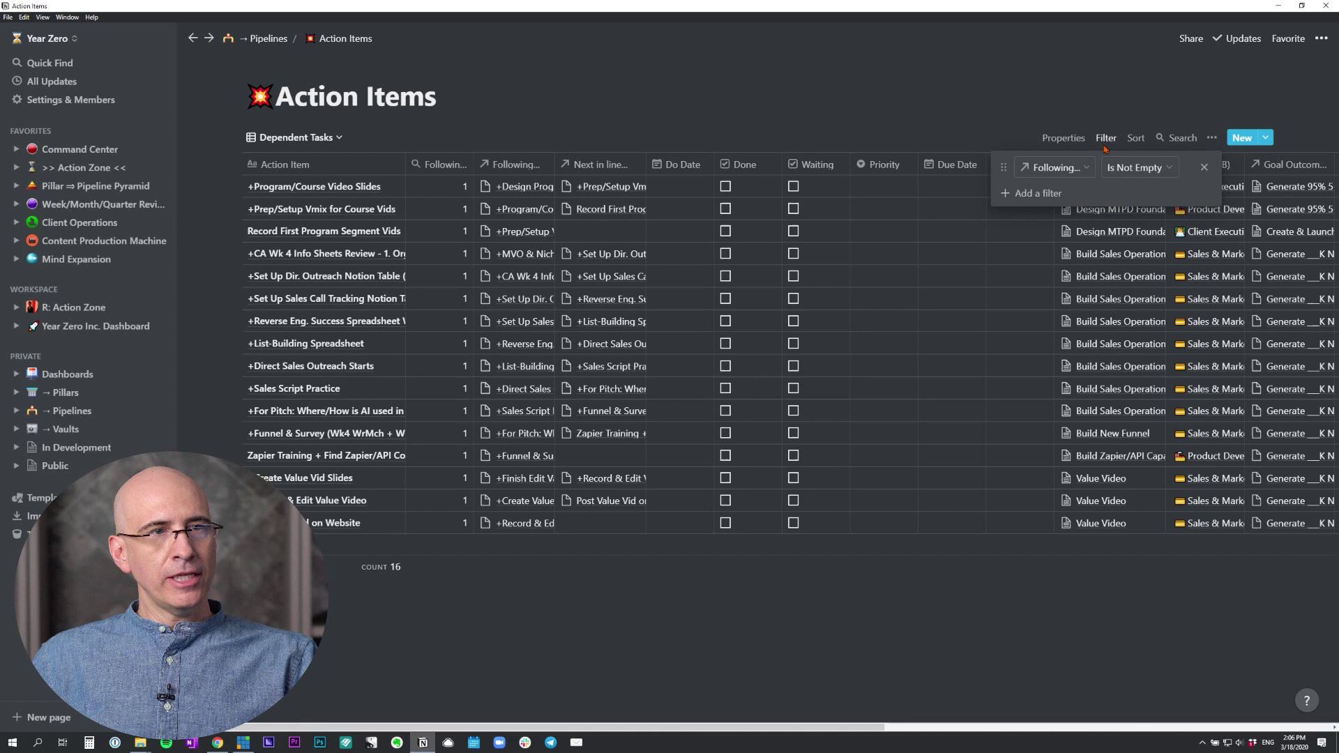
pyautogui.click(1073, 169)
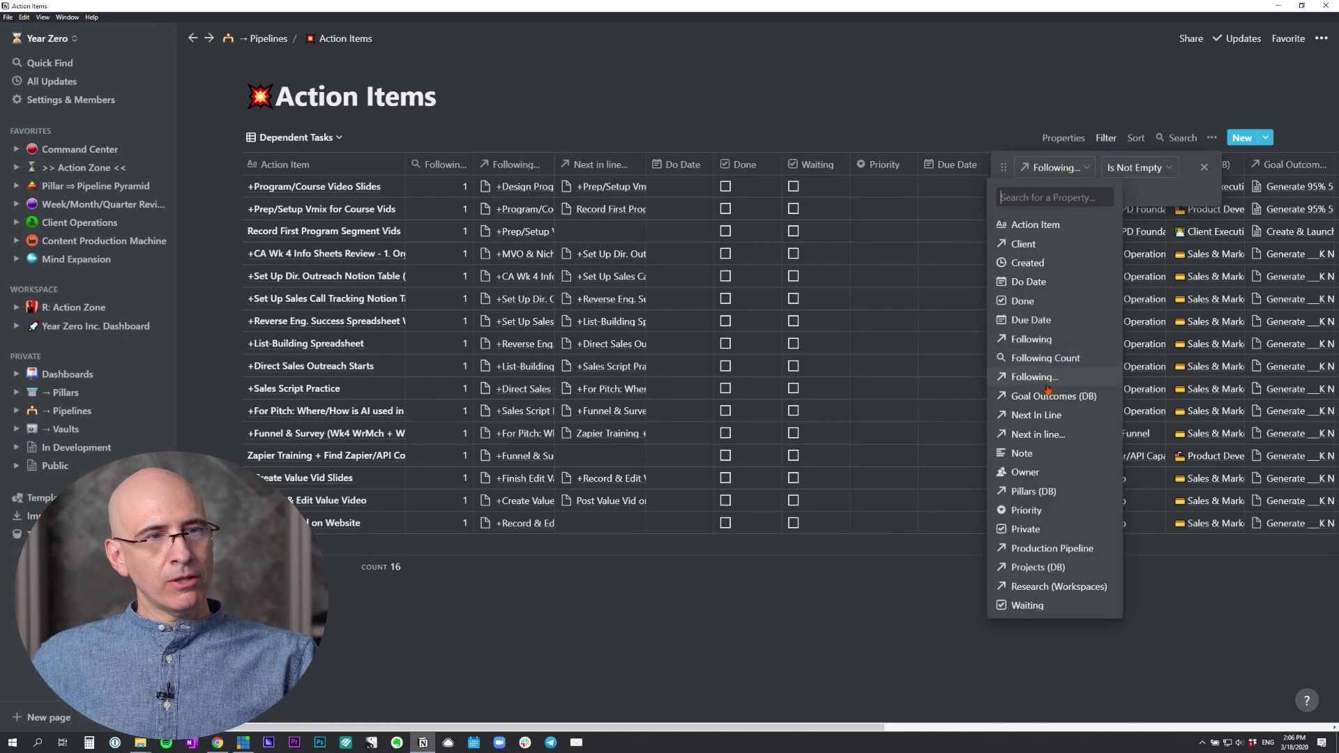
pyautogui.click(1040, 341)
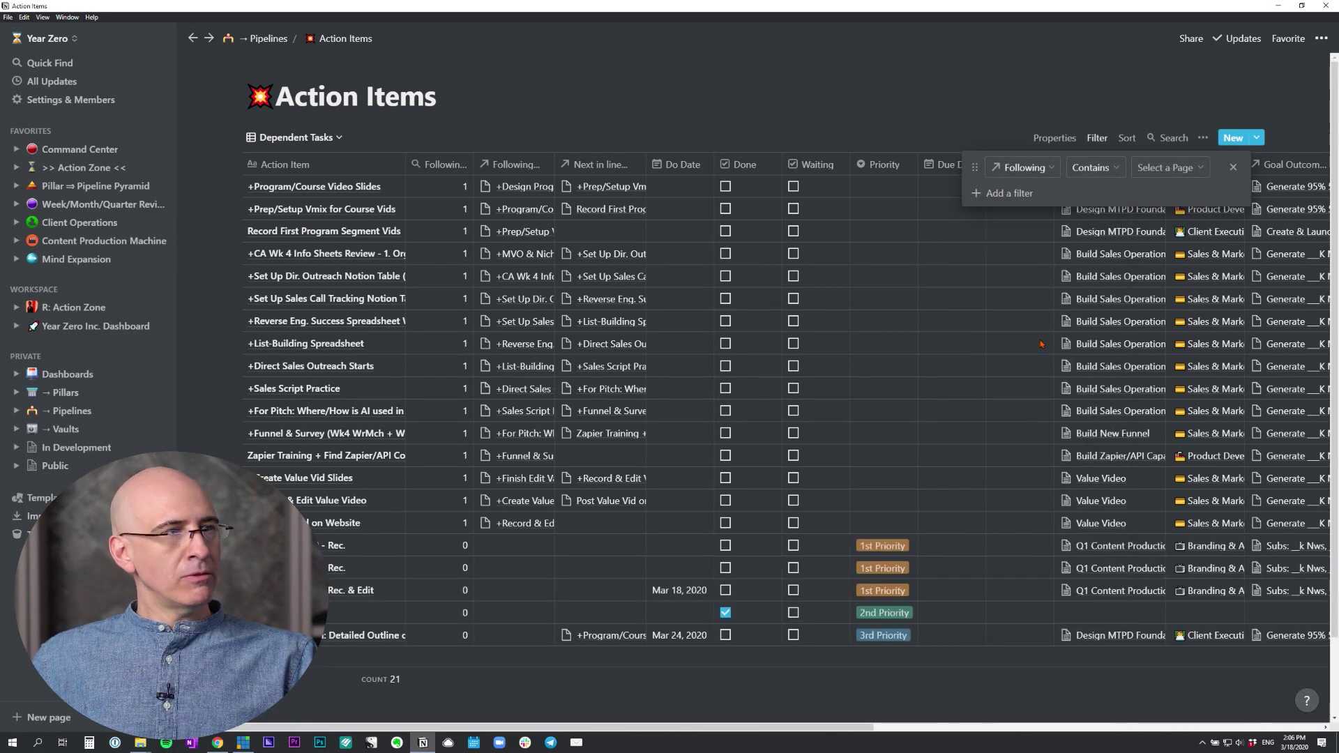
pyautogui.click(1091, 167)
pyautogui.click(1089, 251)
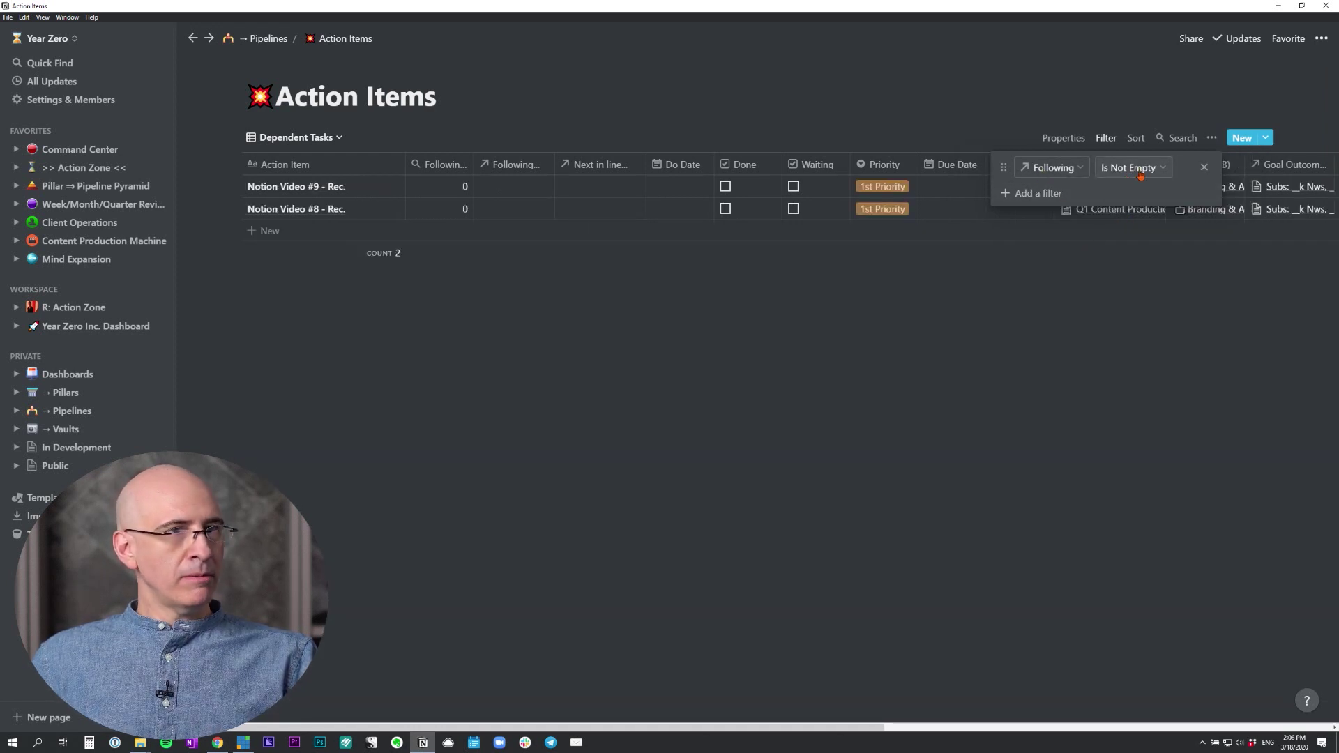
pyautogui.click(1108, 139)
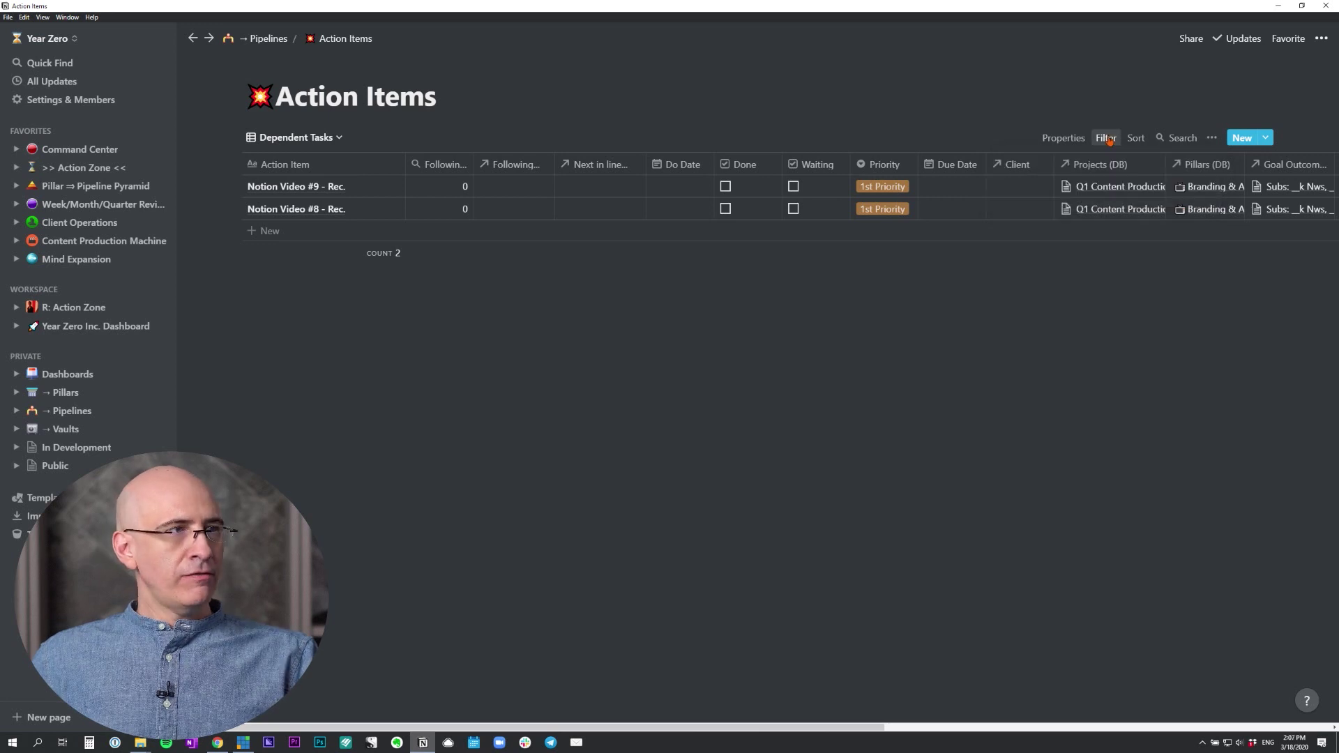
pyautogui.click(1110, 140)
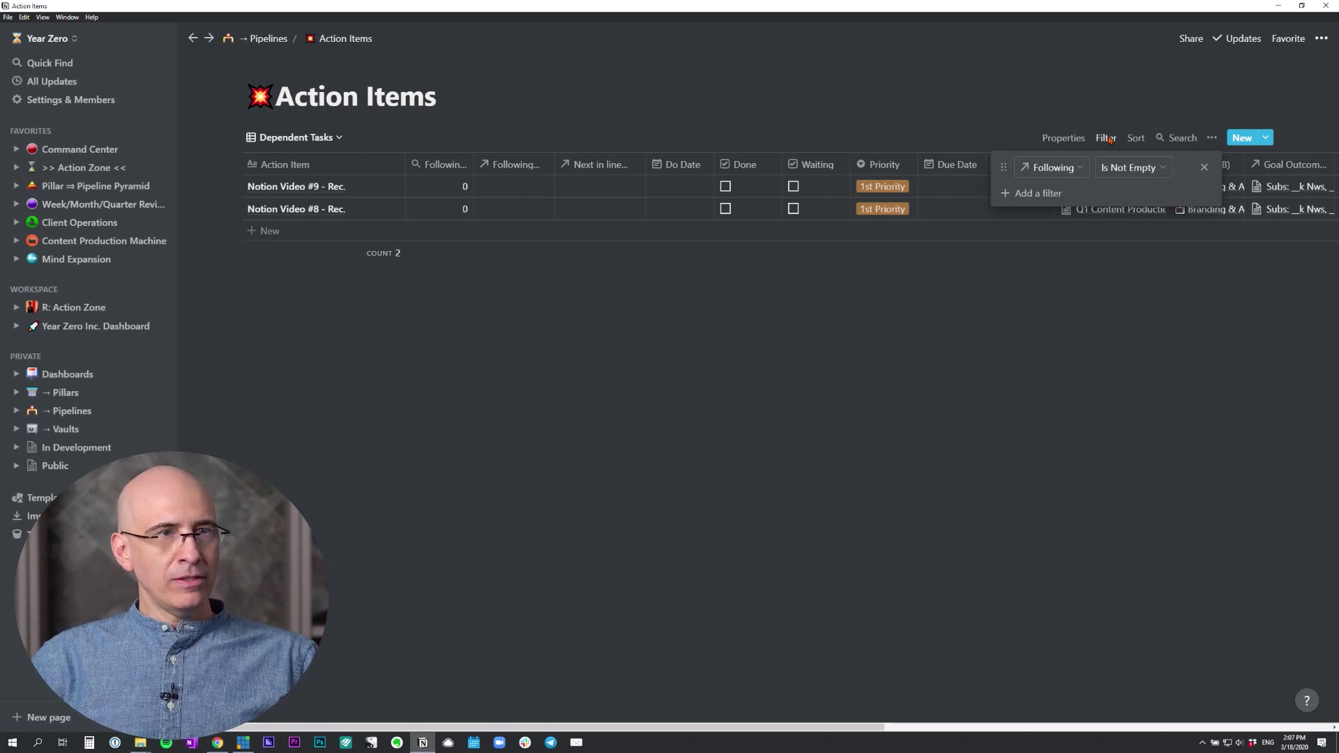
pyautogui.click(1109, 139)
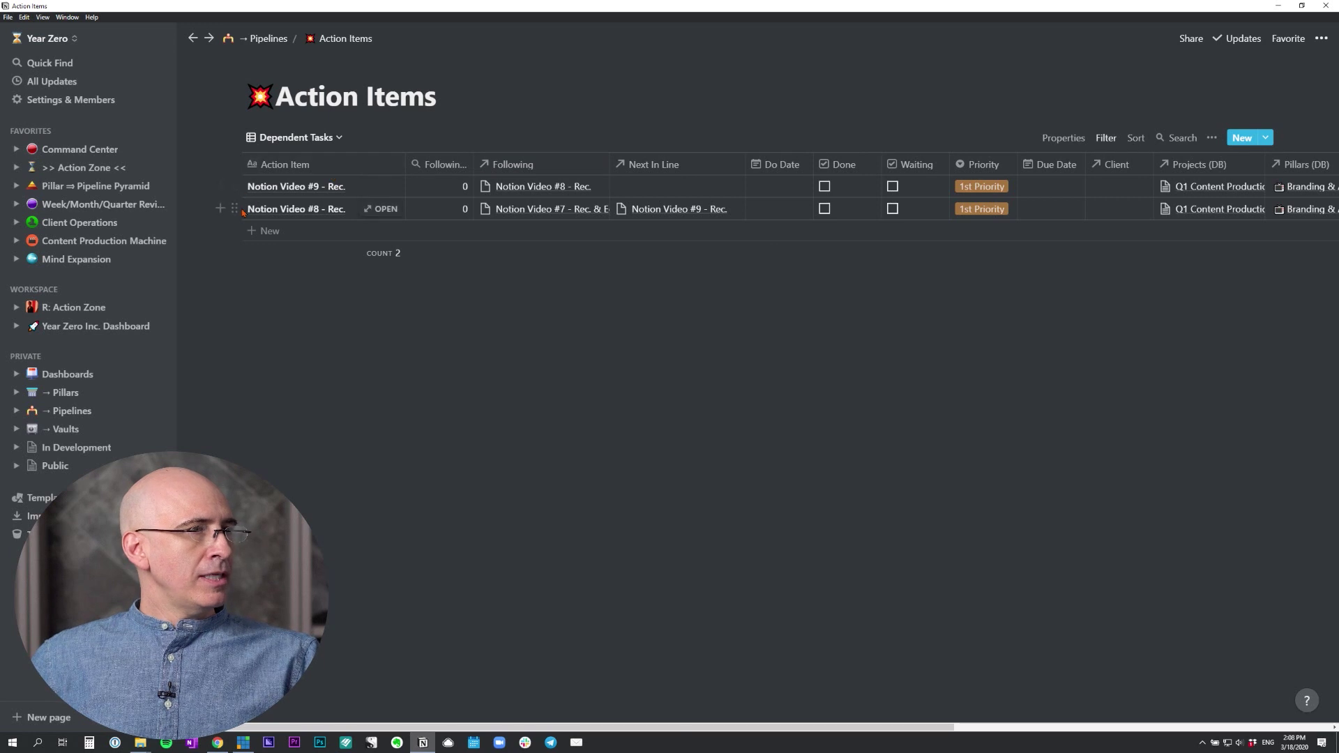
# Move the Notion Video #8 - Rec. task above Notion Video #9 - Rec. in the Dependent Tasks view.
pyautogui.moveTo(235, 208); pyautogui.dragTo(238, 182)
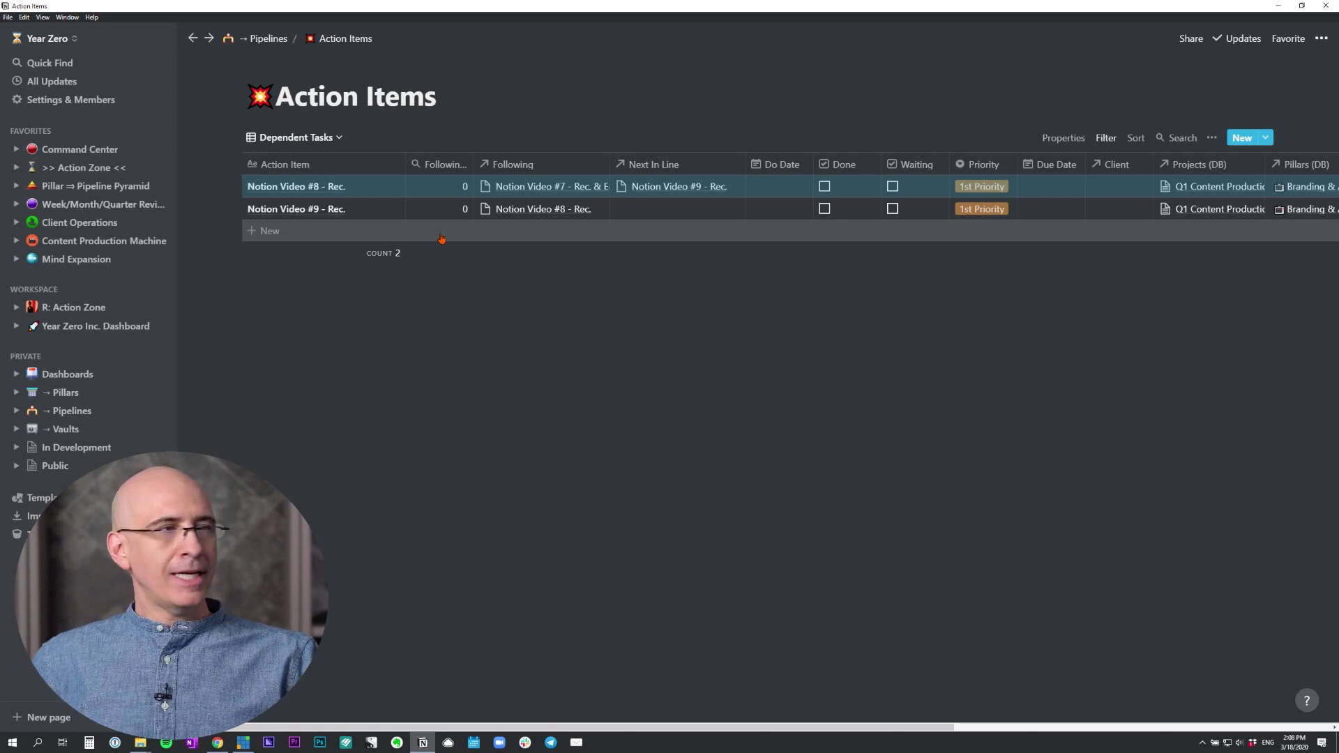
pyautogui.click(678, 327)
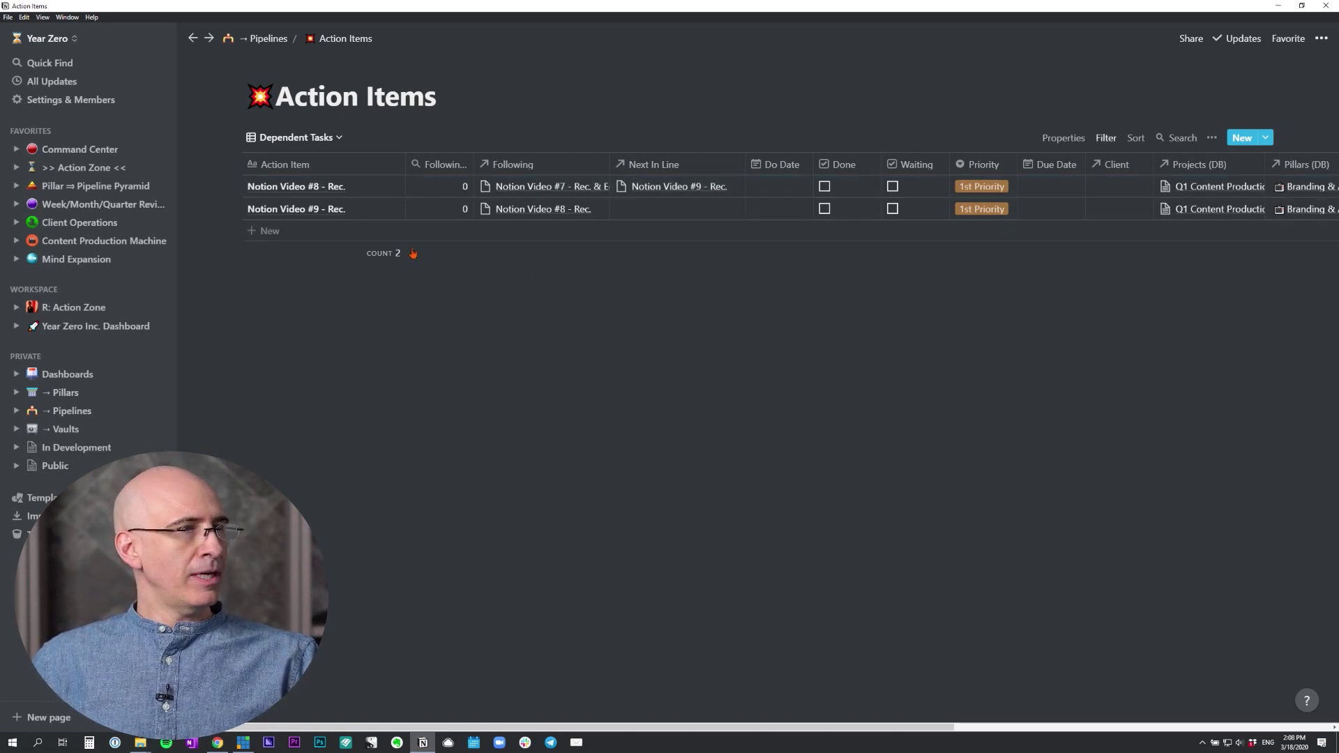
pyautogui.moveTo(236, 208)
pyautogui.mouseDown()
pyautogui.moveTo(258, 231)
pyautogui.moveTo(246, 184)
pyautogui.mouseUp()
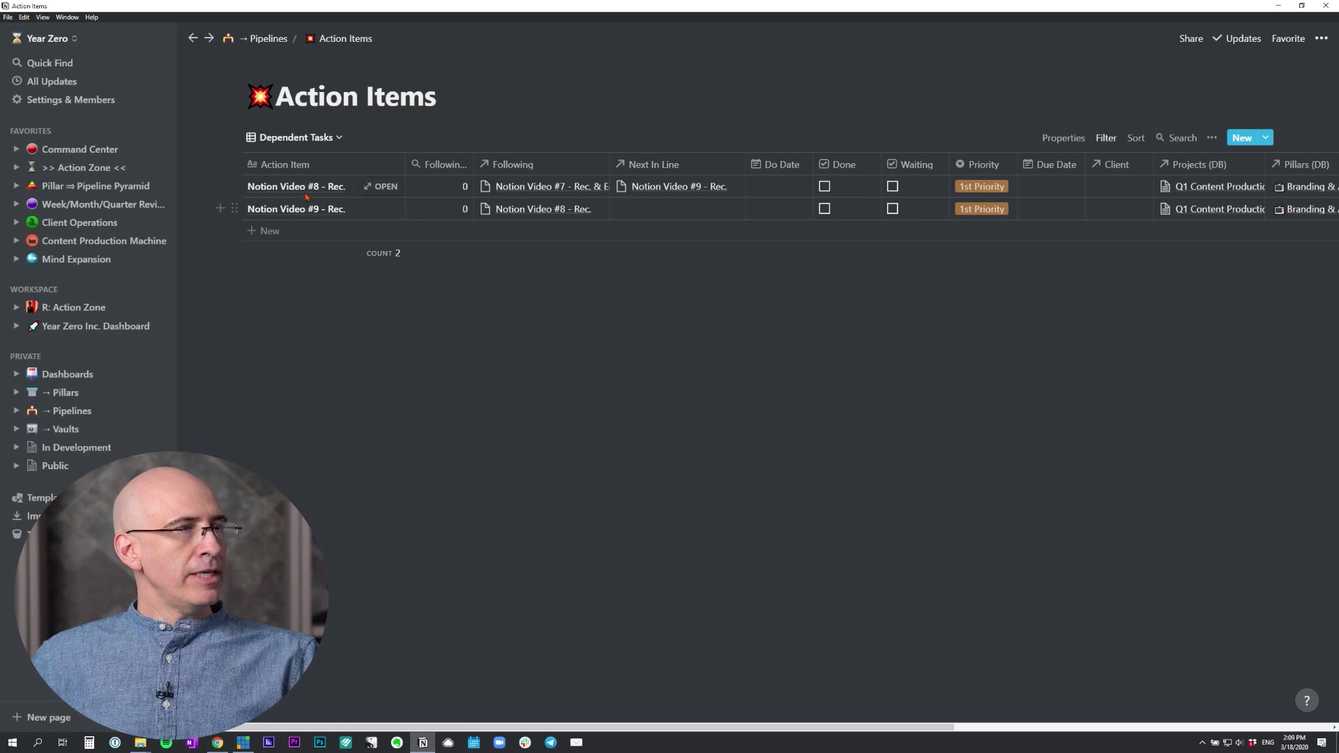
# Review the task linked in Following for Notion Video #8 - Rec. and the Next In Line relation of Notion Video #9 - Rec.
pyautogui.click(533, 186)
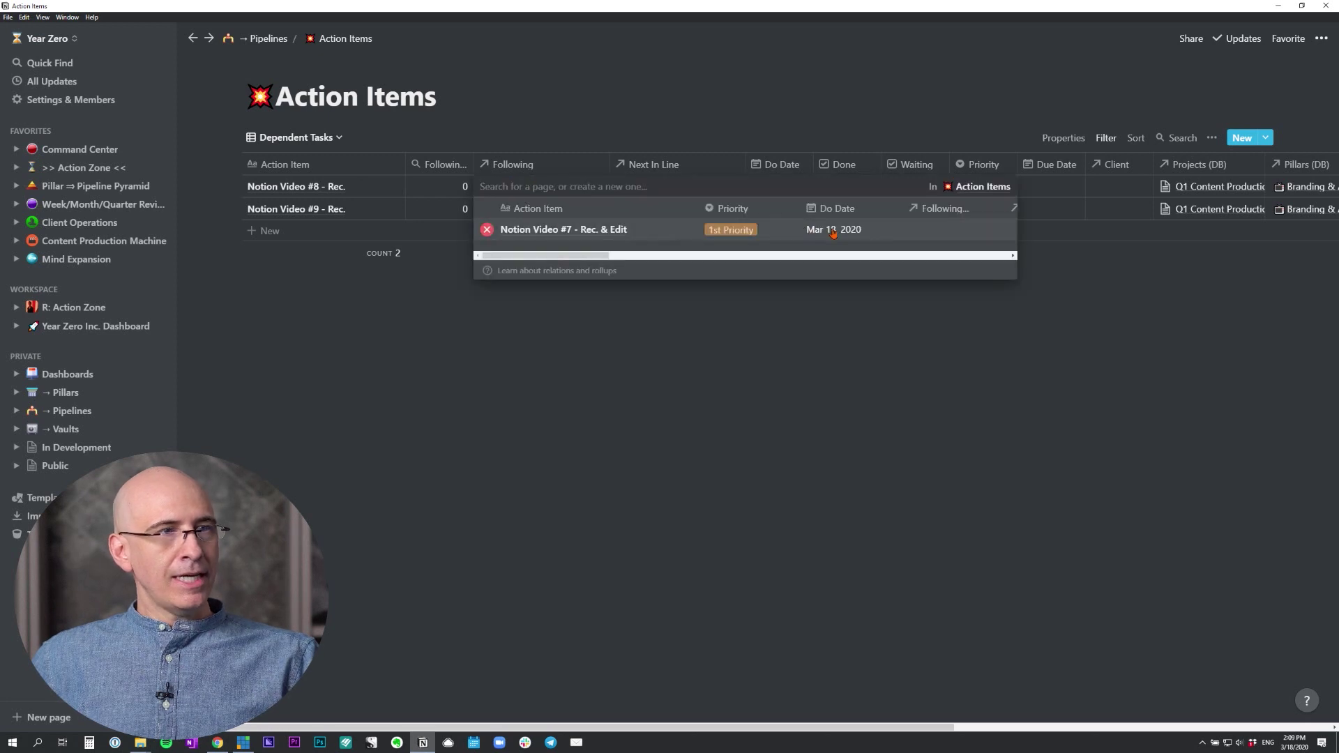
pyautogui.press('Escape')
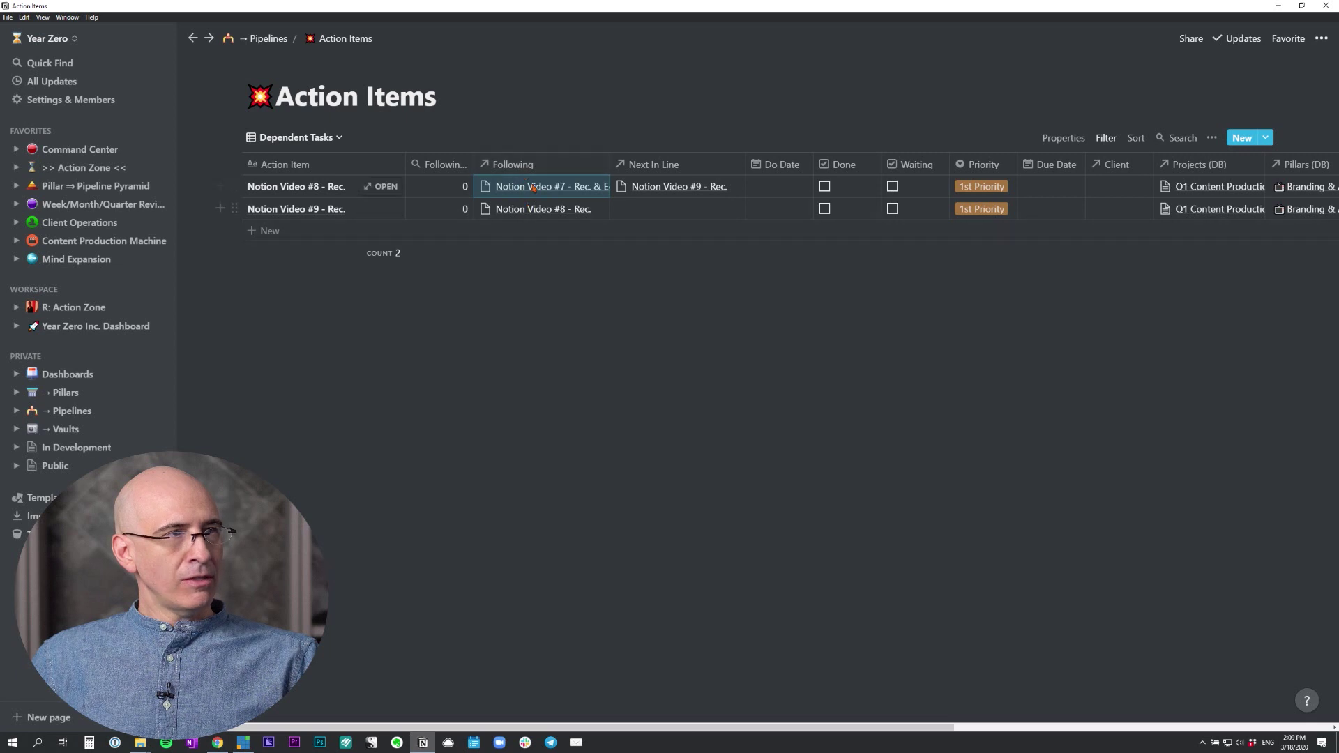
pyautogui.click(661, 204)
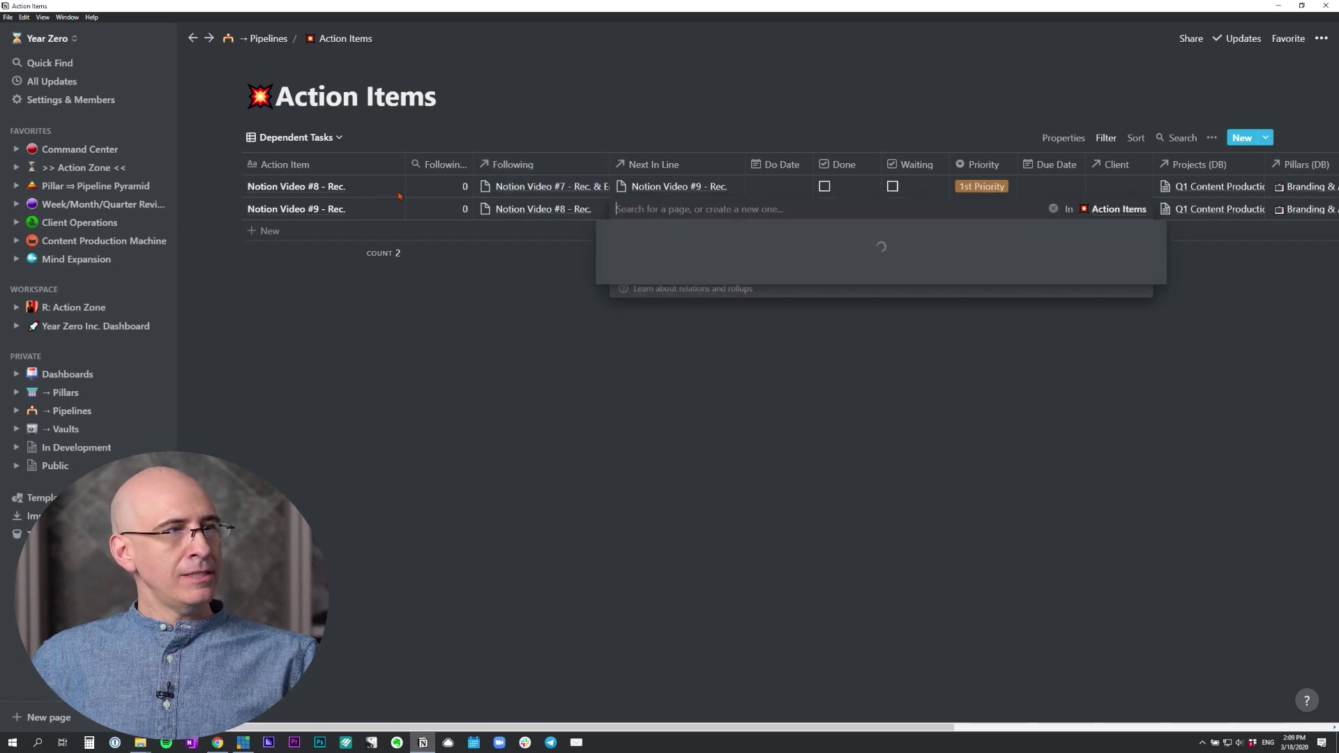
pyautogui.press('Escape')
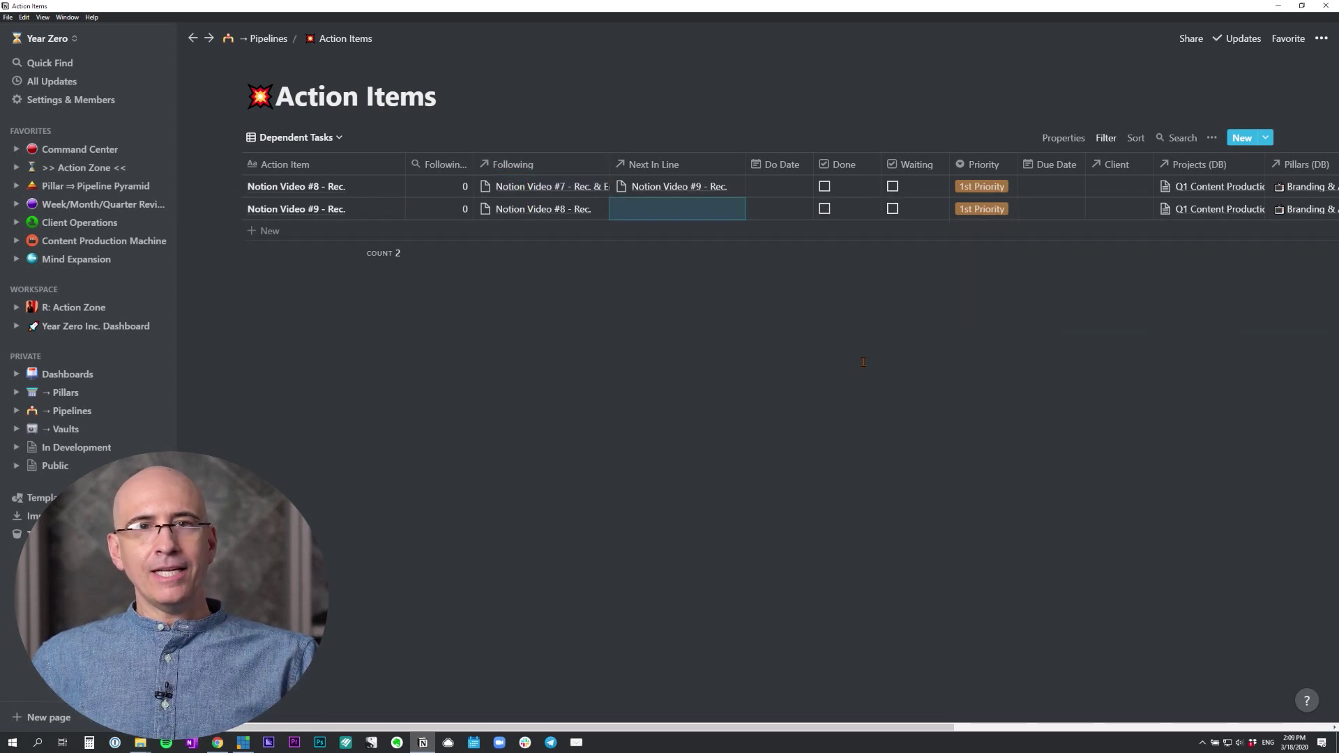